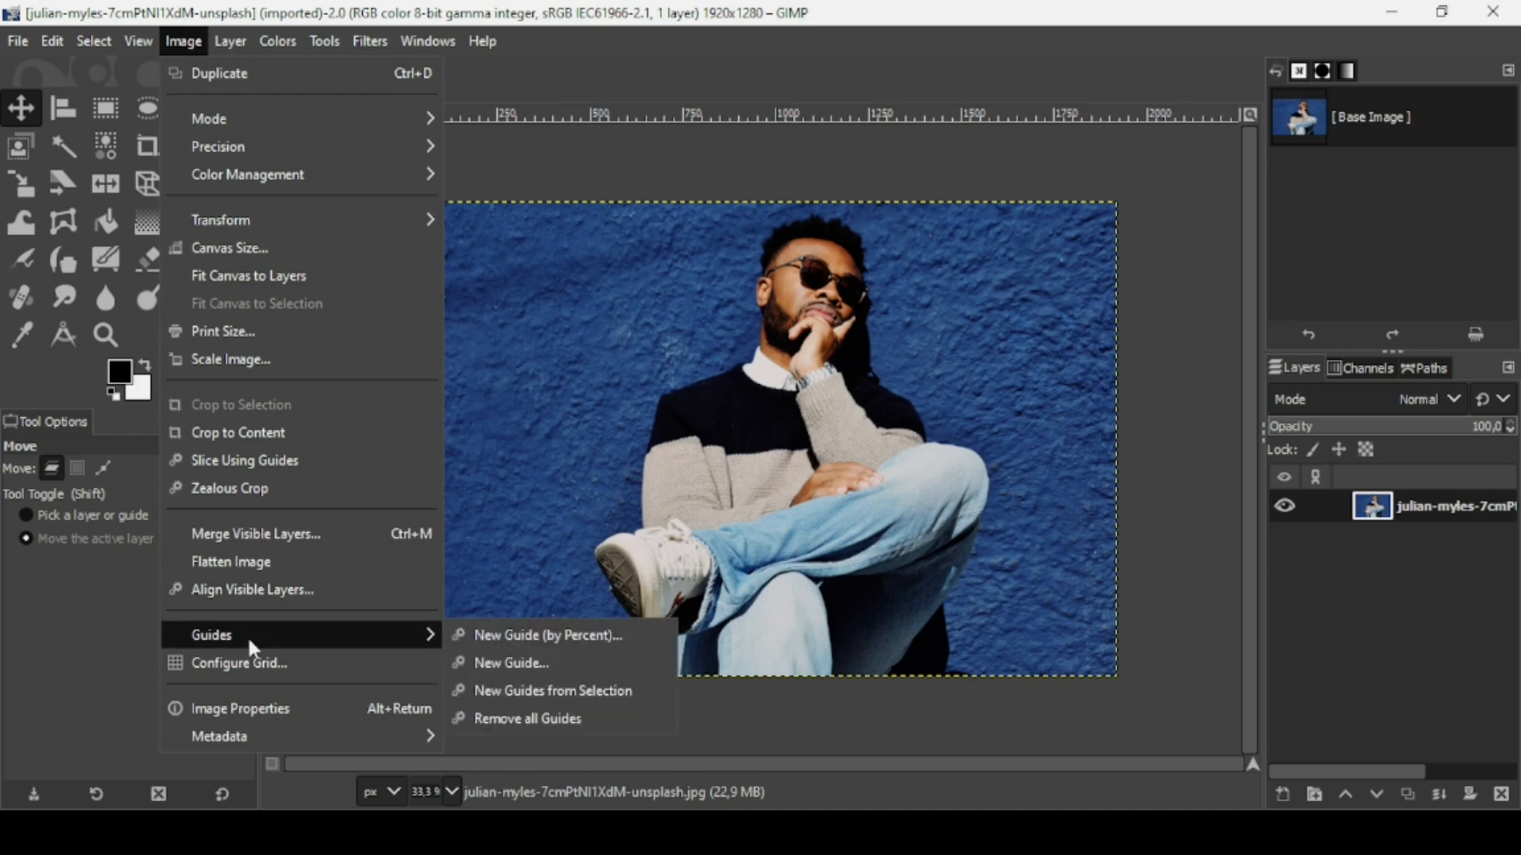
Add a horizontal guide at 50% of the image height.
mouse_move(419, 639)
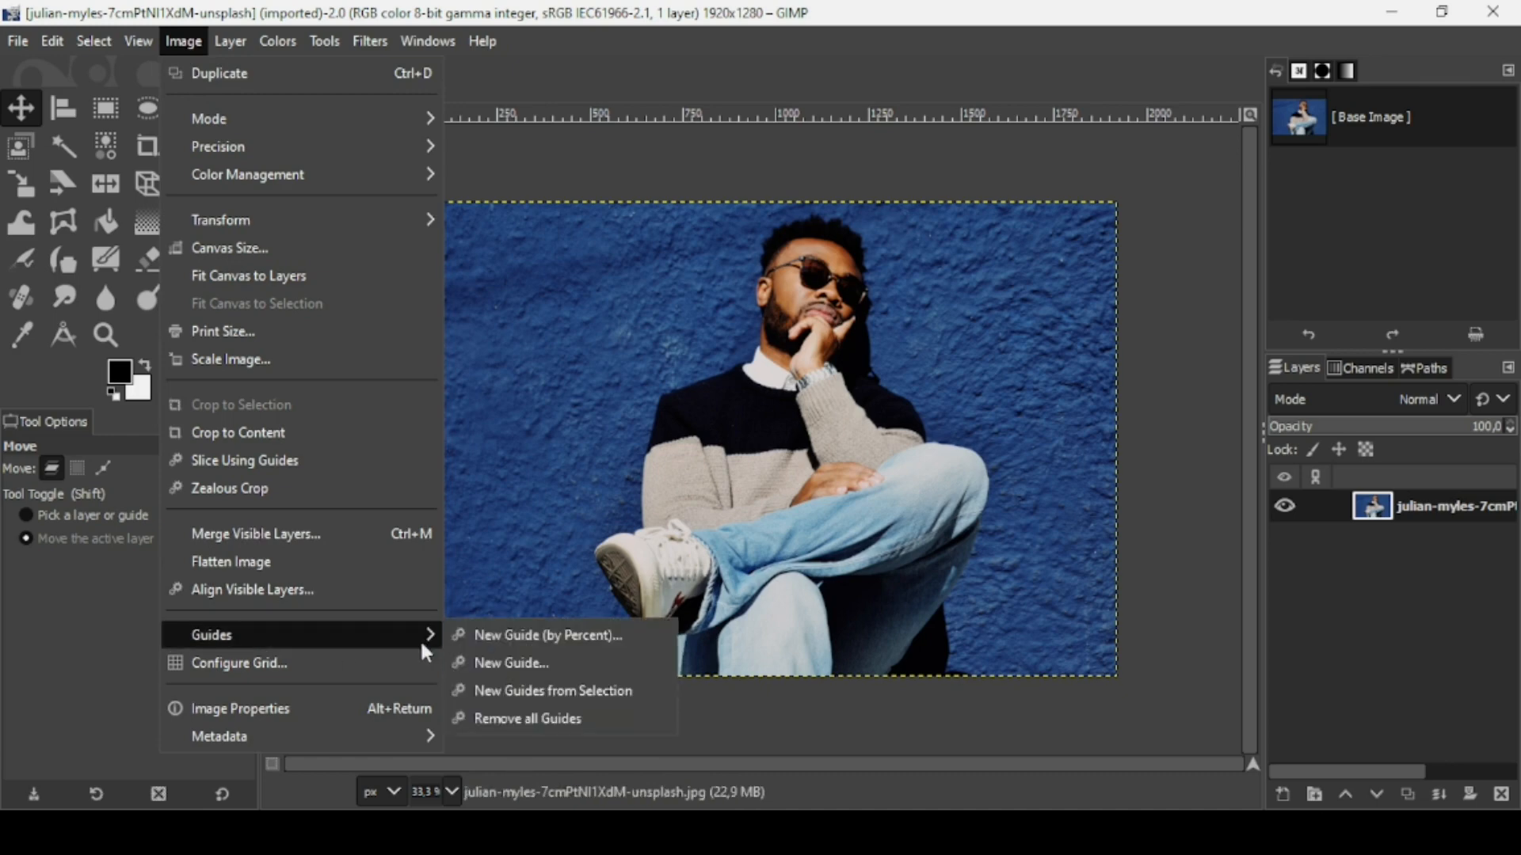
left_click(520, 638)
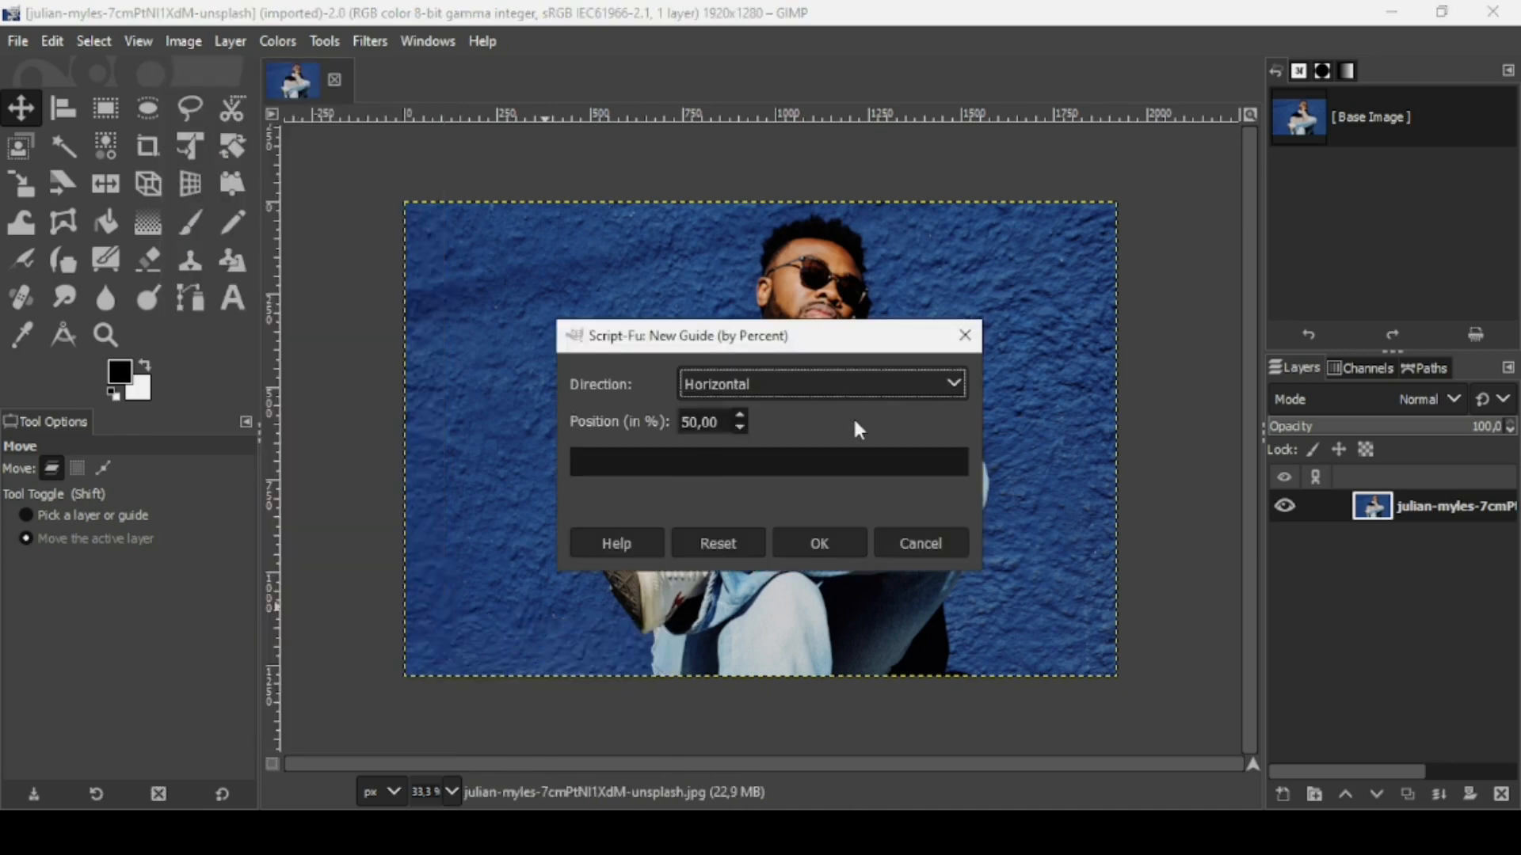
left_click(824, 545)
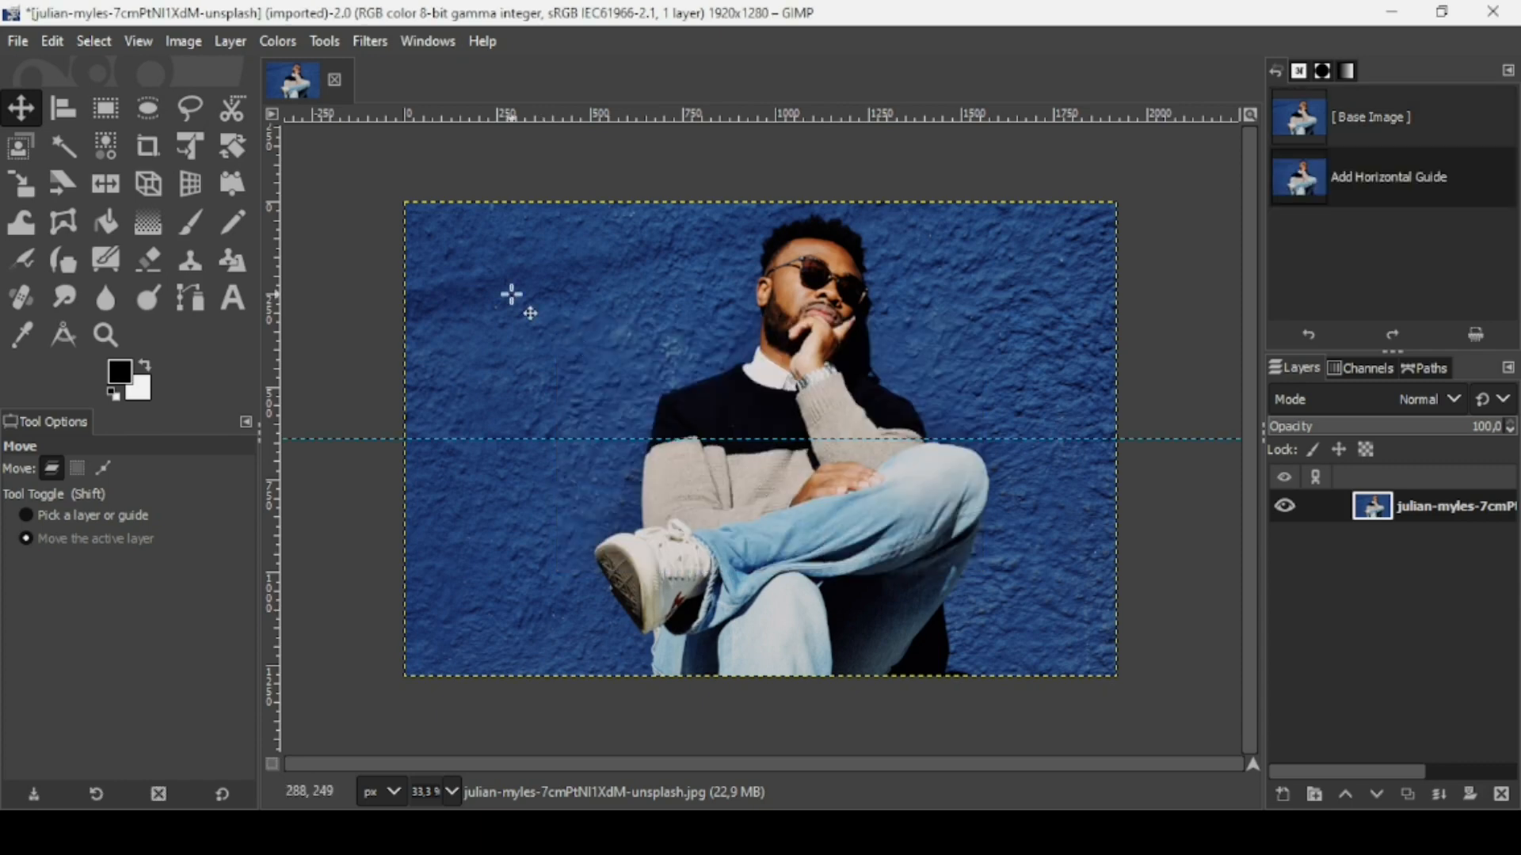
Add a vertical guide by percent at 50% of the image width.
left_click(182, 41)
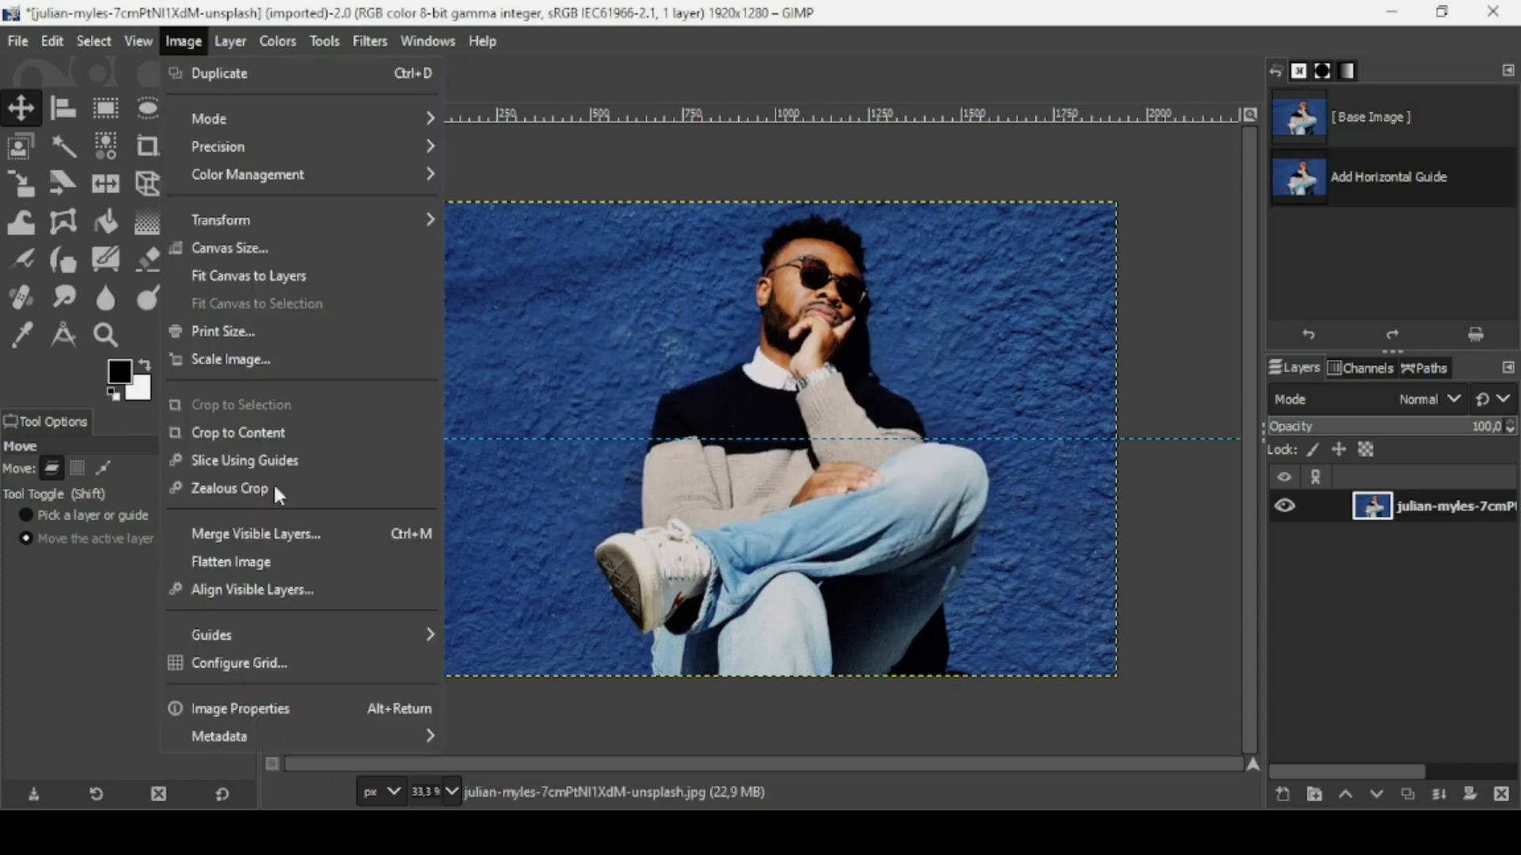
mouse_move(279, 631)
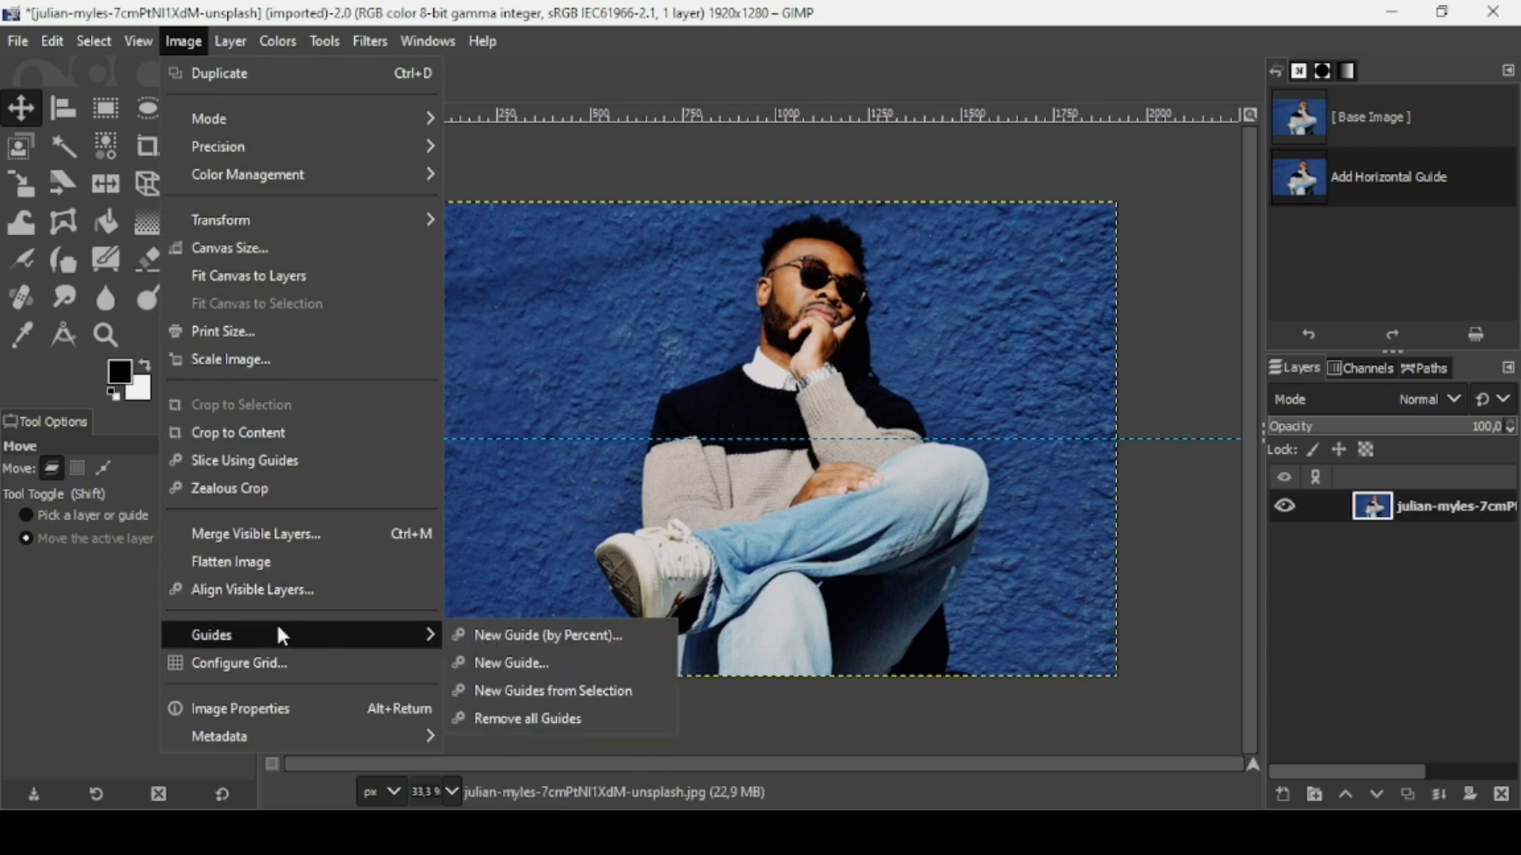
left_click(477, 643)
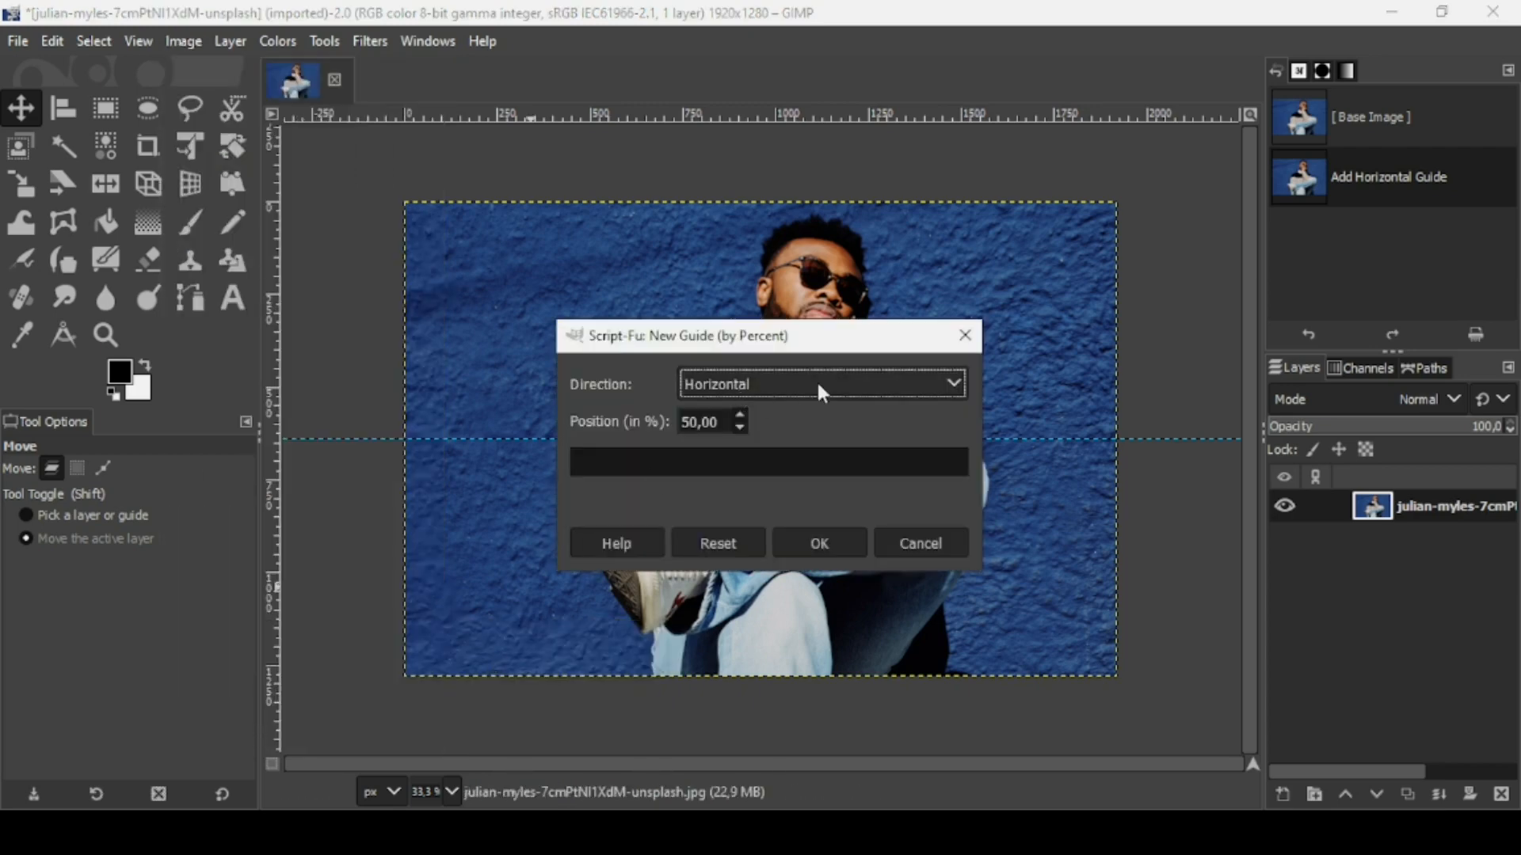
left_click(818, 385)
left_click(795, 444)
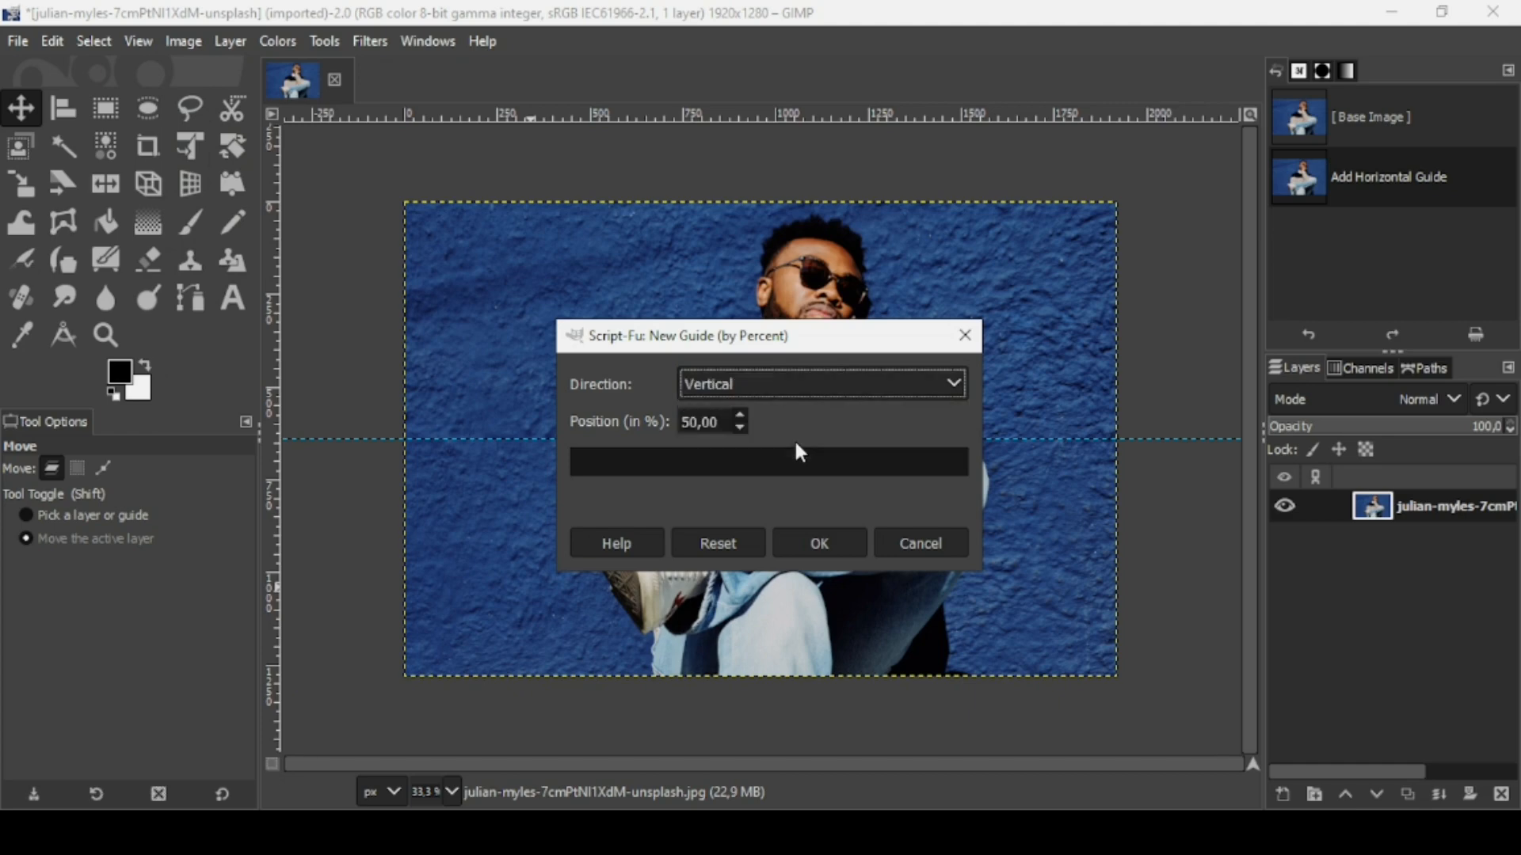
left_click(838, 542)
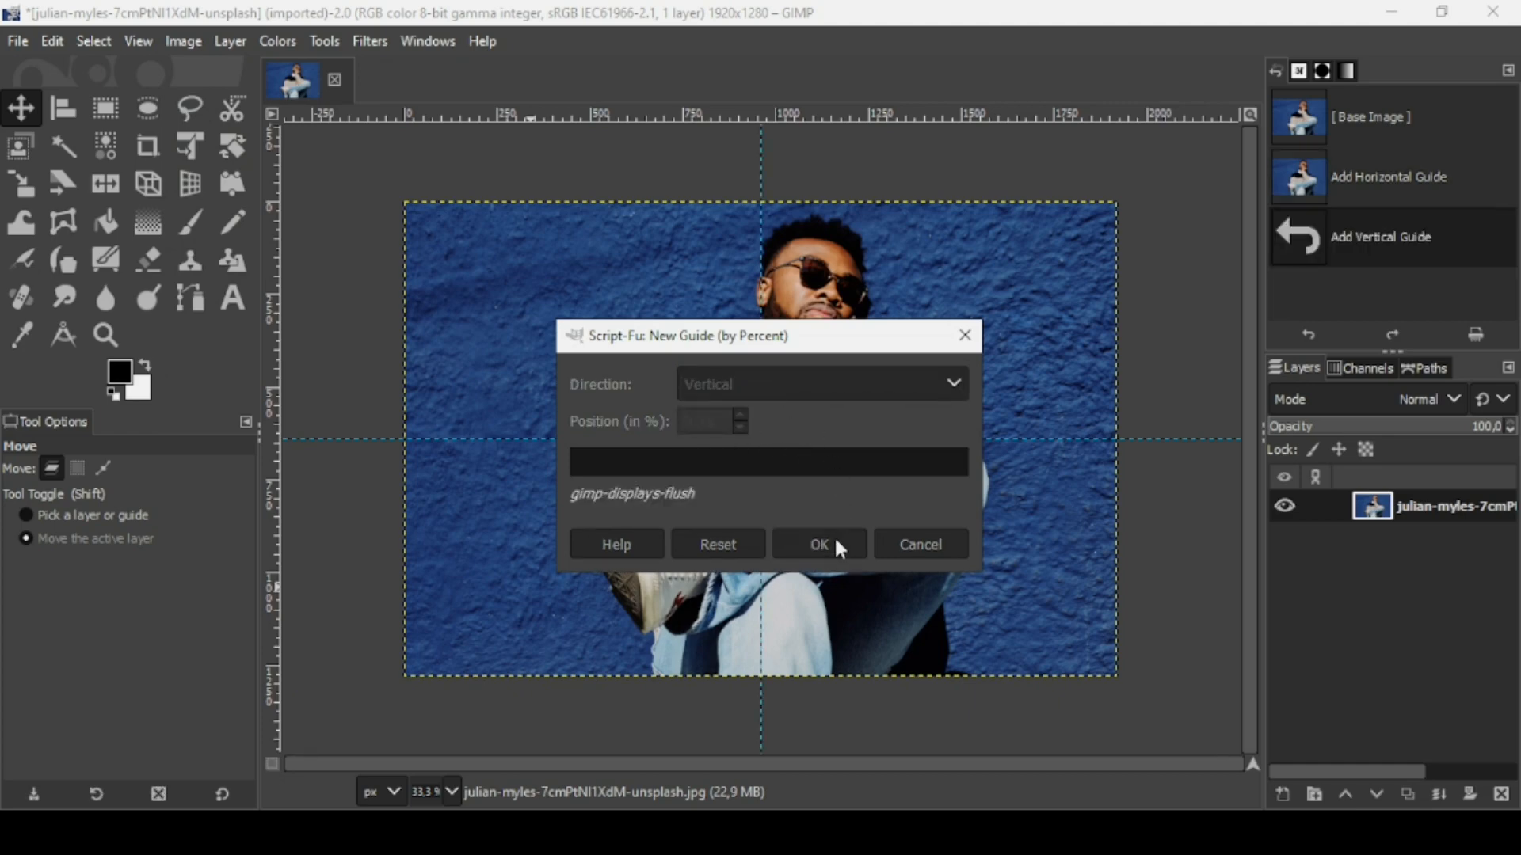
Select a rounded rectangle with radius 72.7, expanded from the guides' intersection so its upper-left corner is at about 660, 380 px.
left_click(107, 111)
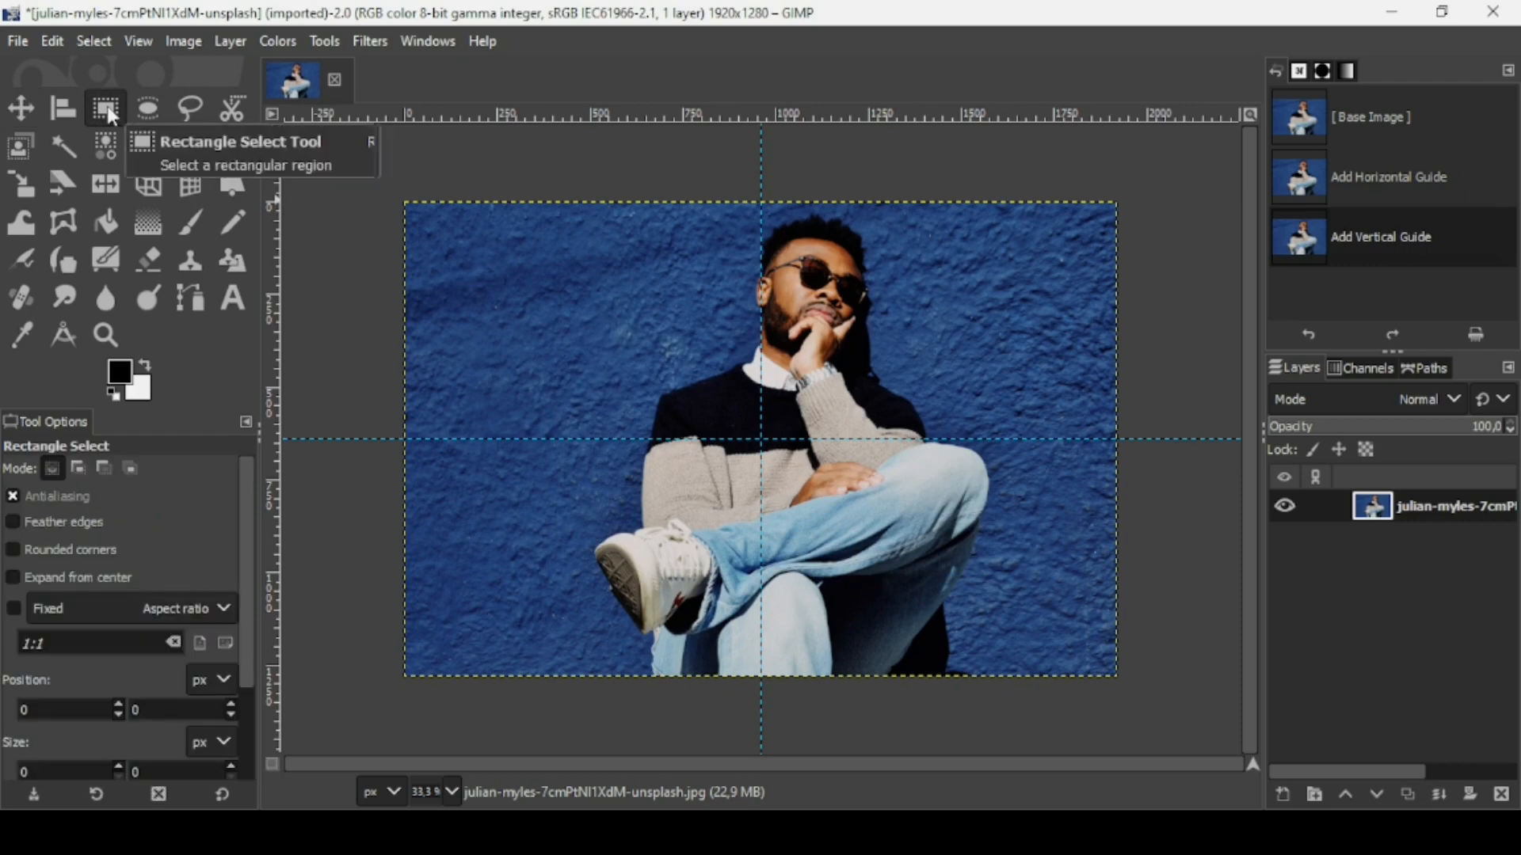
left_click(64, 558)
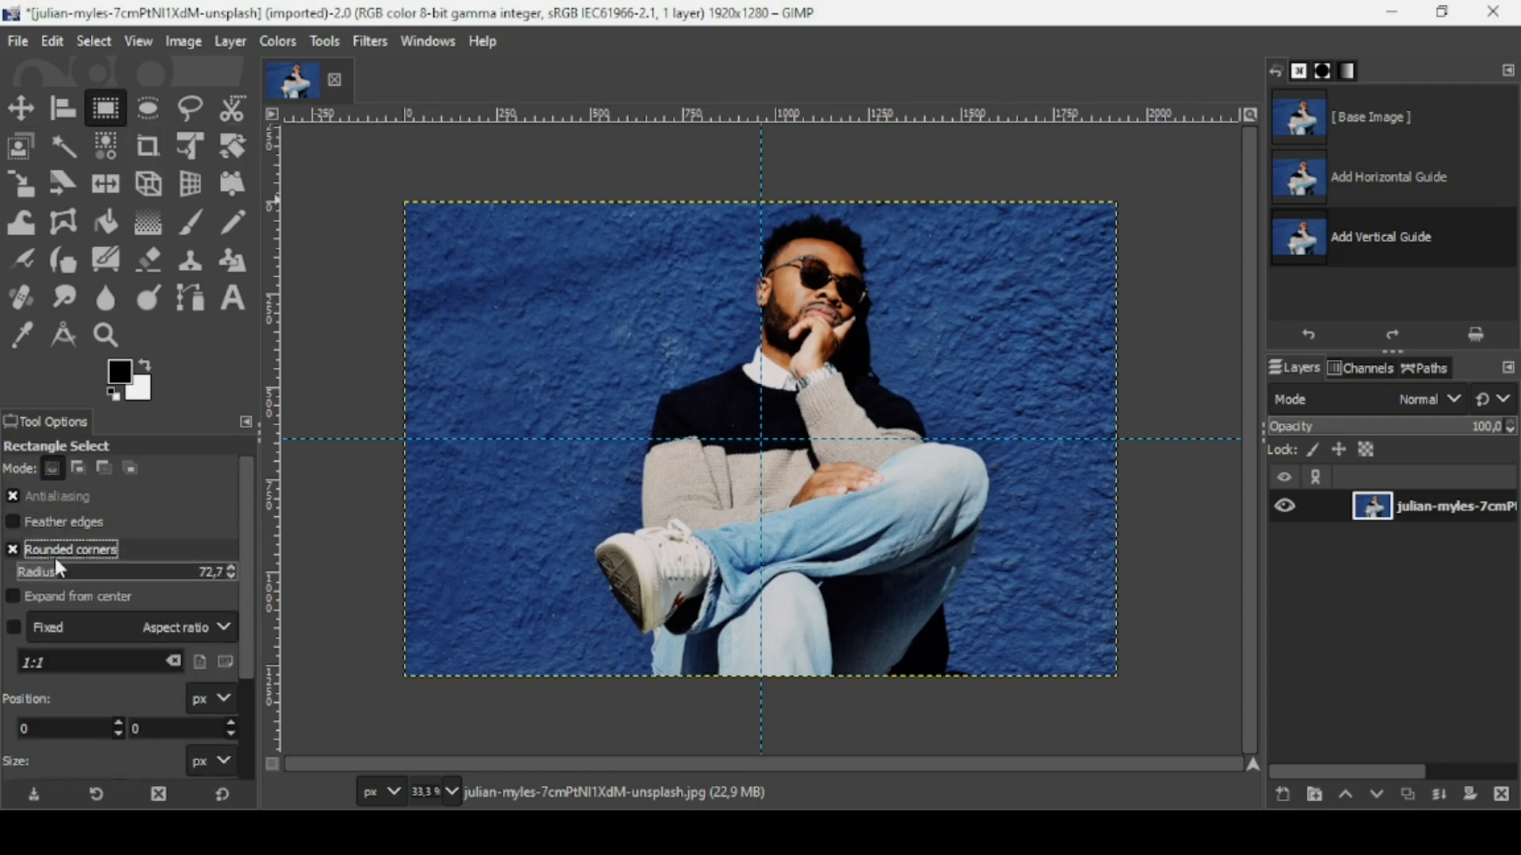
left_click(72, 598)
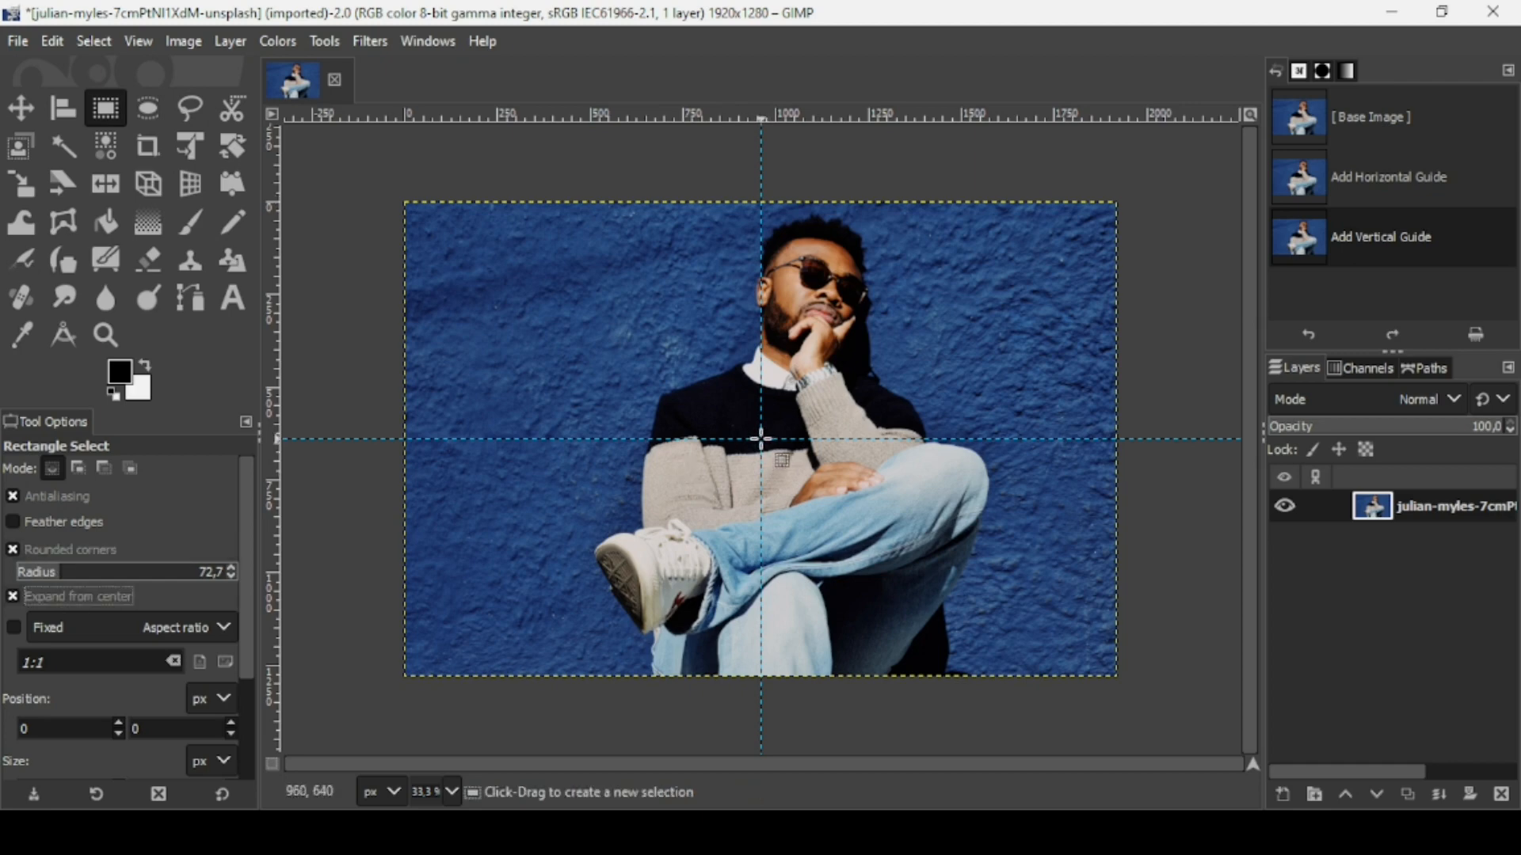
left_click_drag(760, 438, 872, 535)
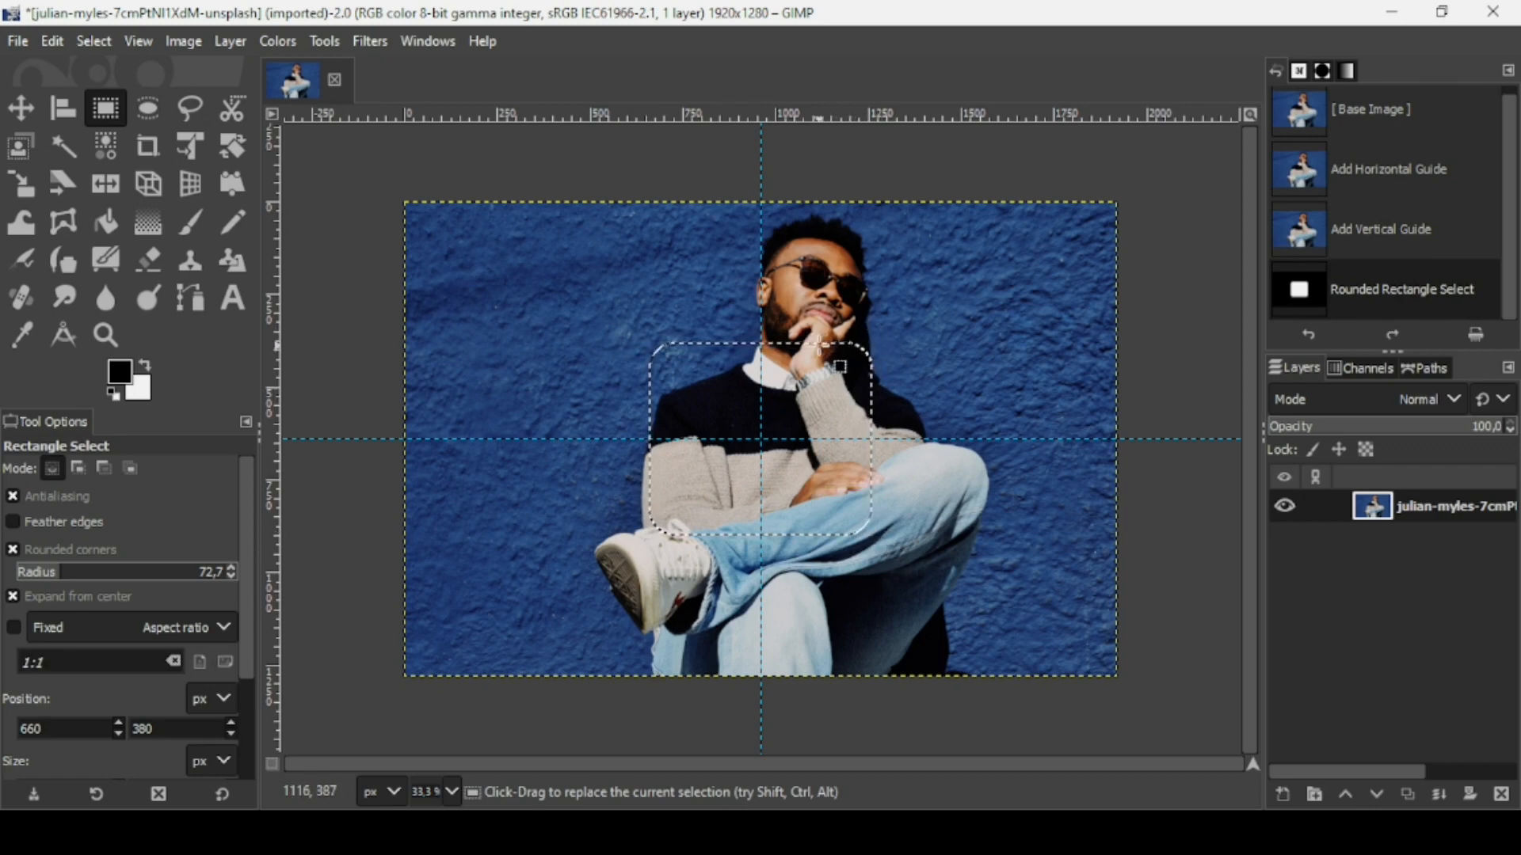
Create new guides from the edges of the central rounded rectangle selection.
left_click(190, 42)
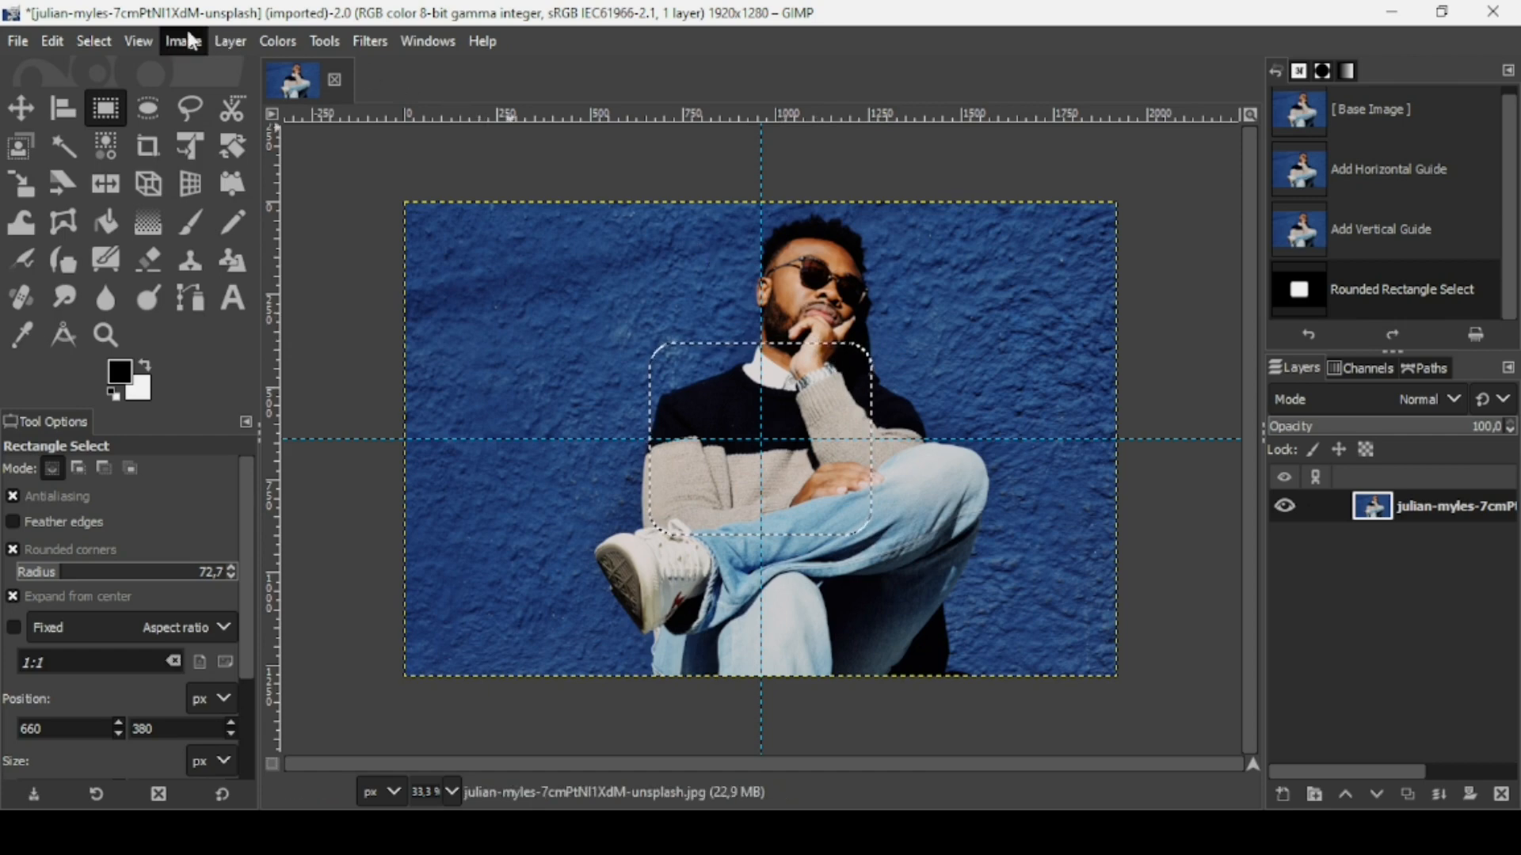
mouse_move(212, 637)
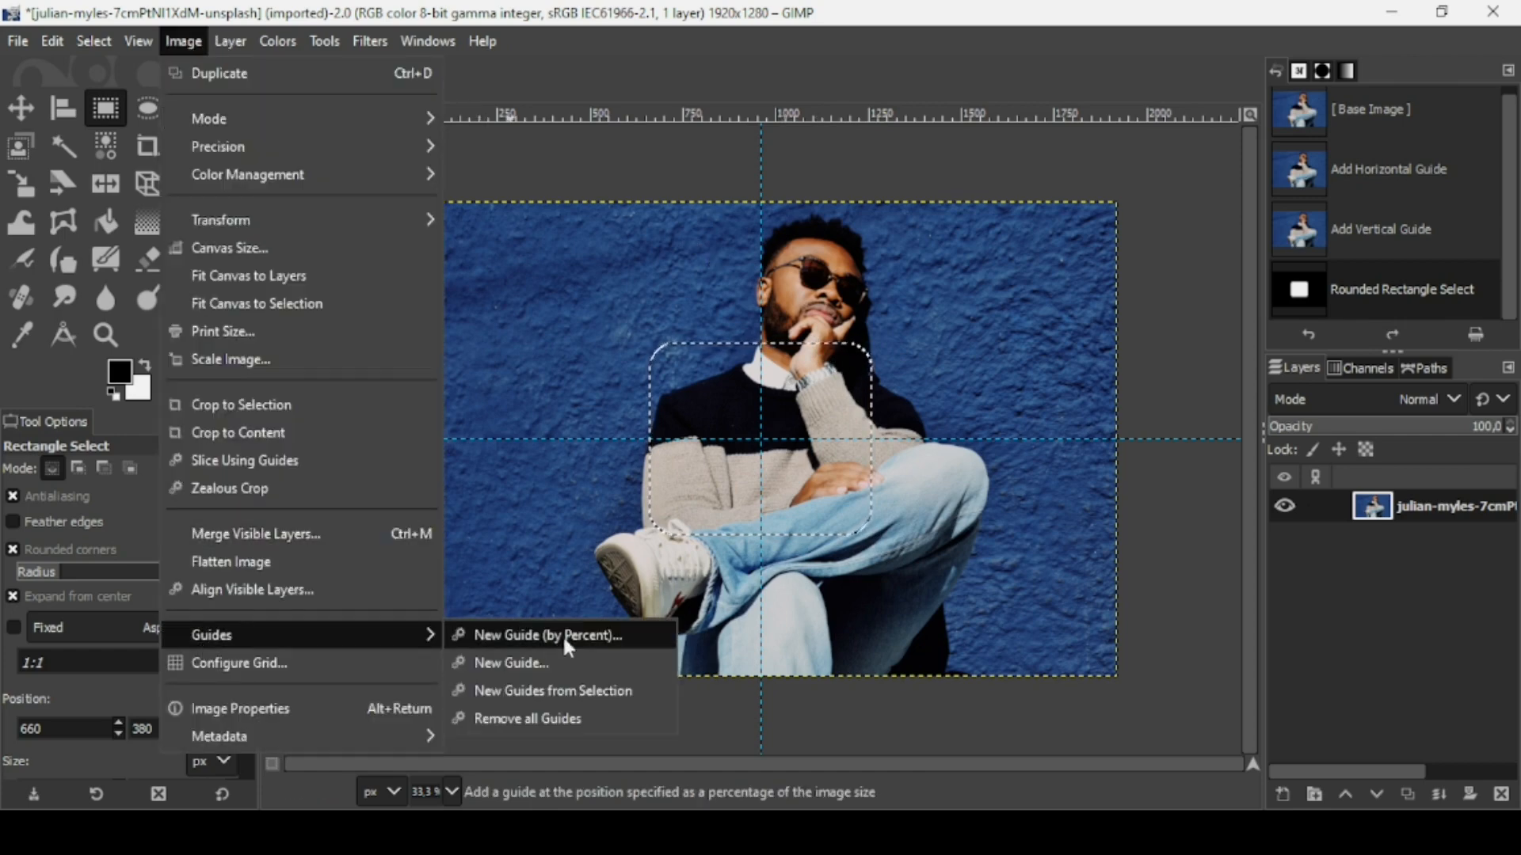
left_click(572, 691)
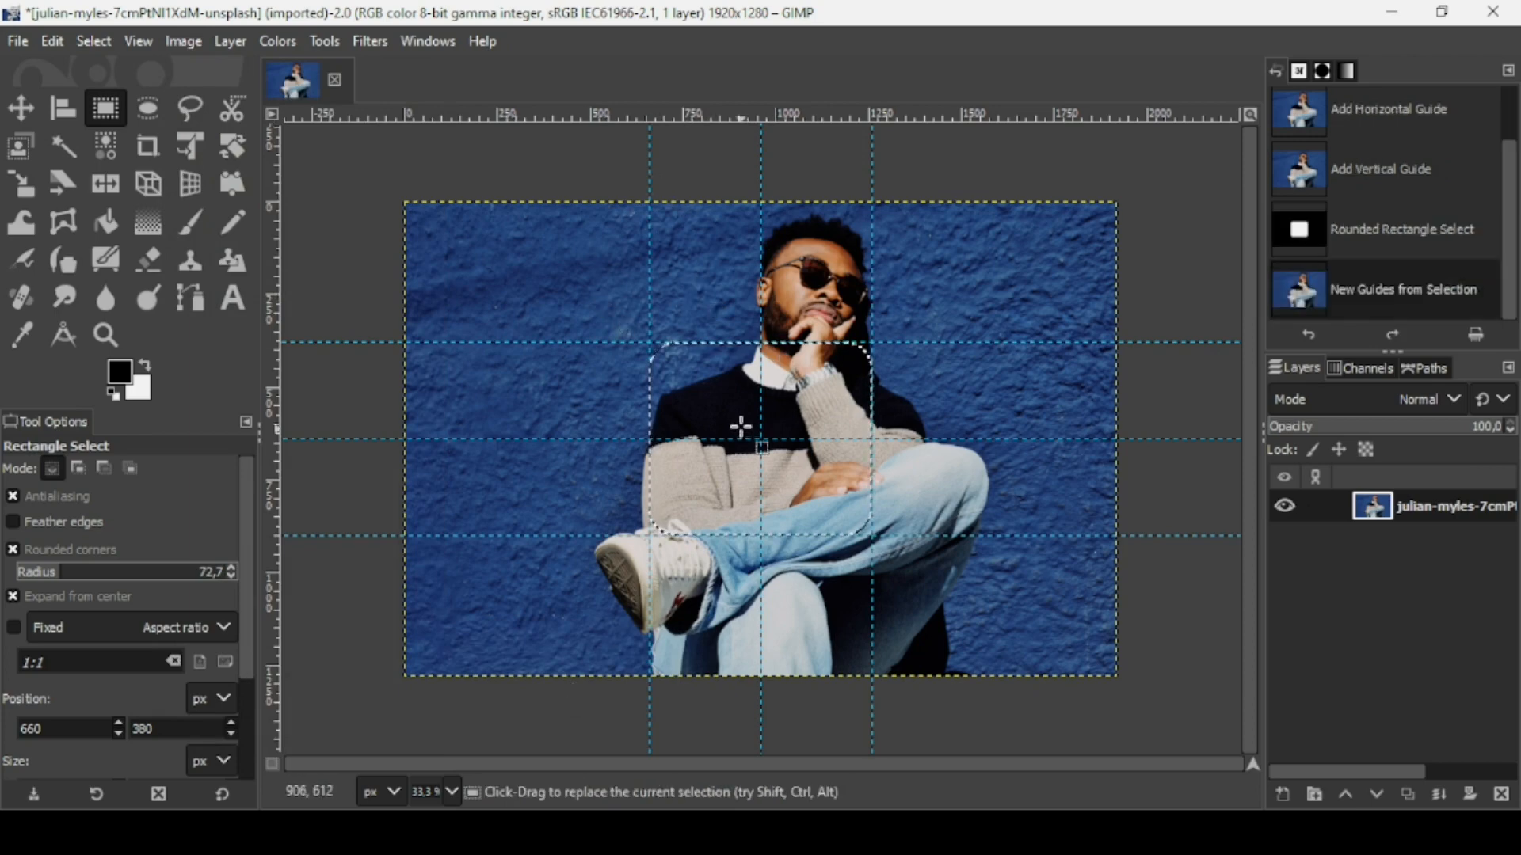
Shrink the central rounded selection by 20 px.
left_click(95, 40)
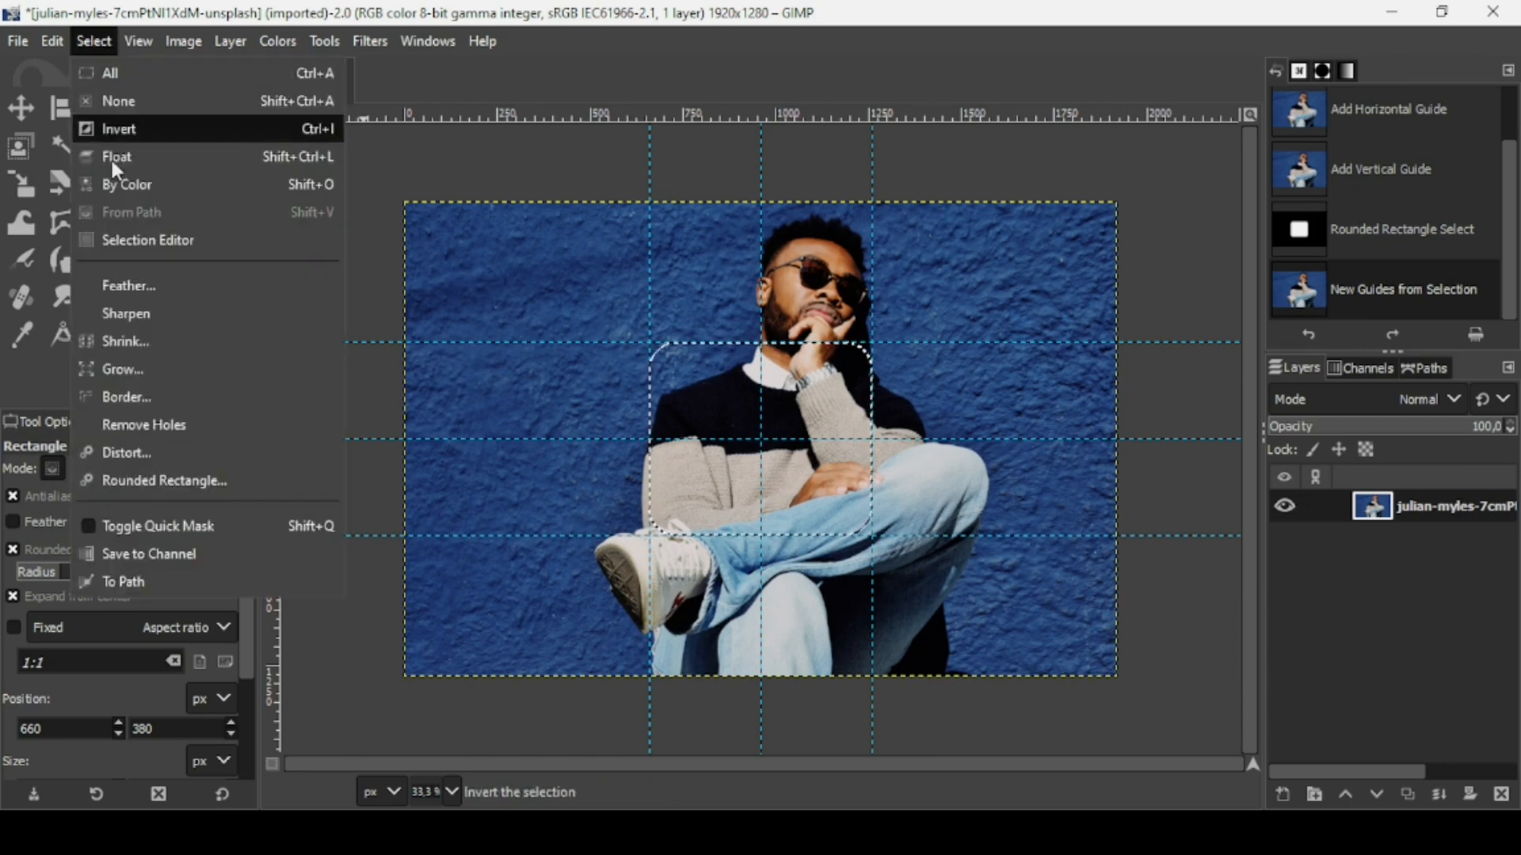
left_click(112, 342)
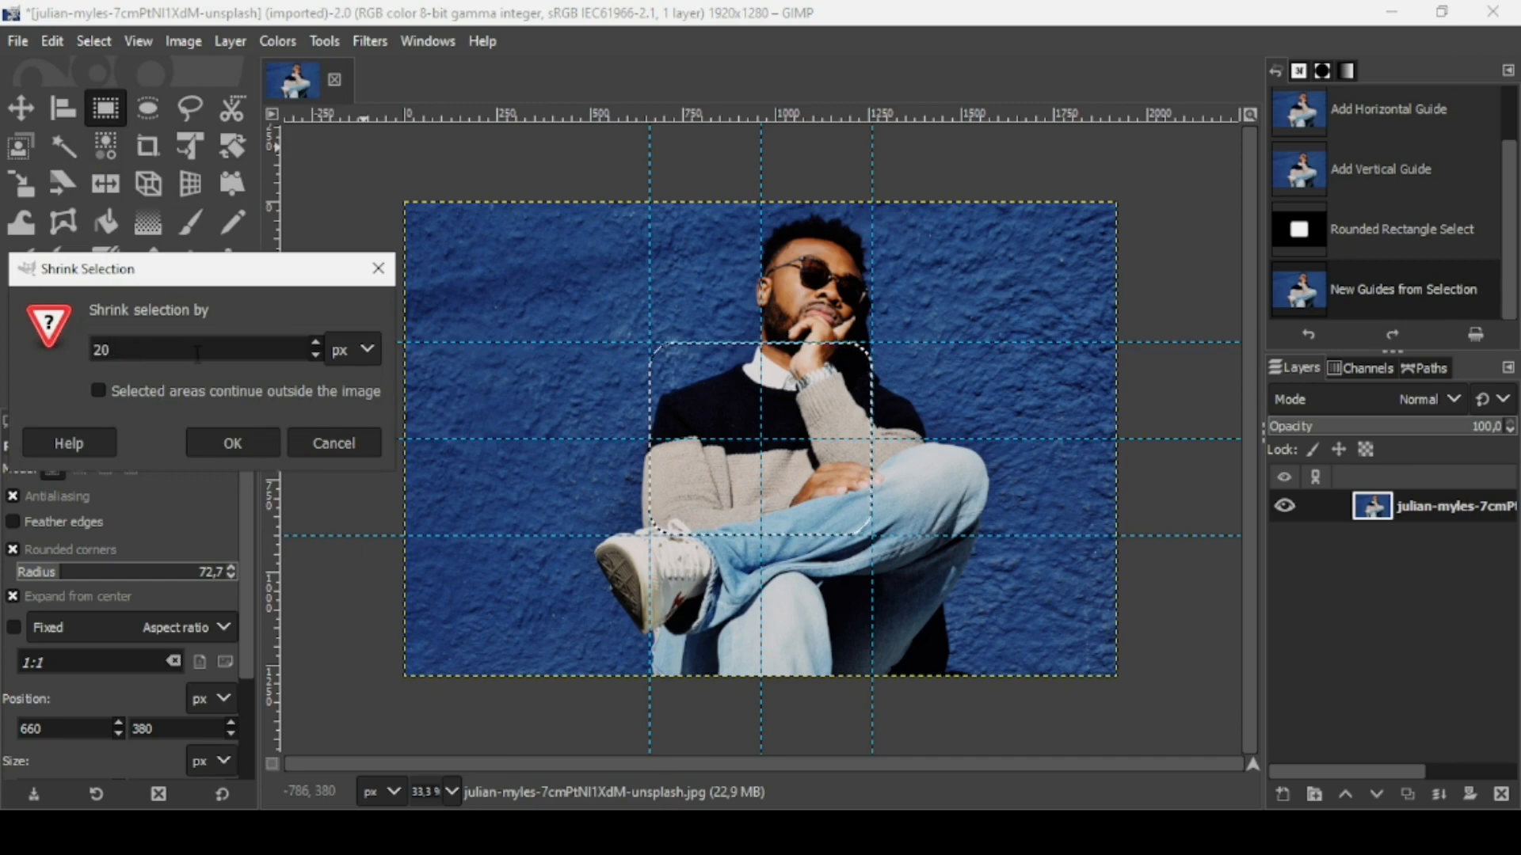
left_click(252, 446)
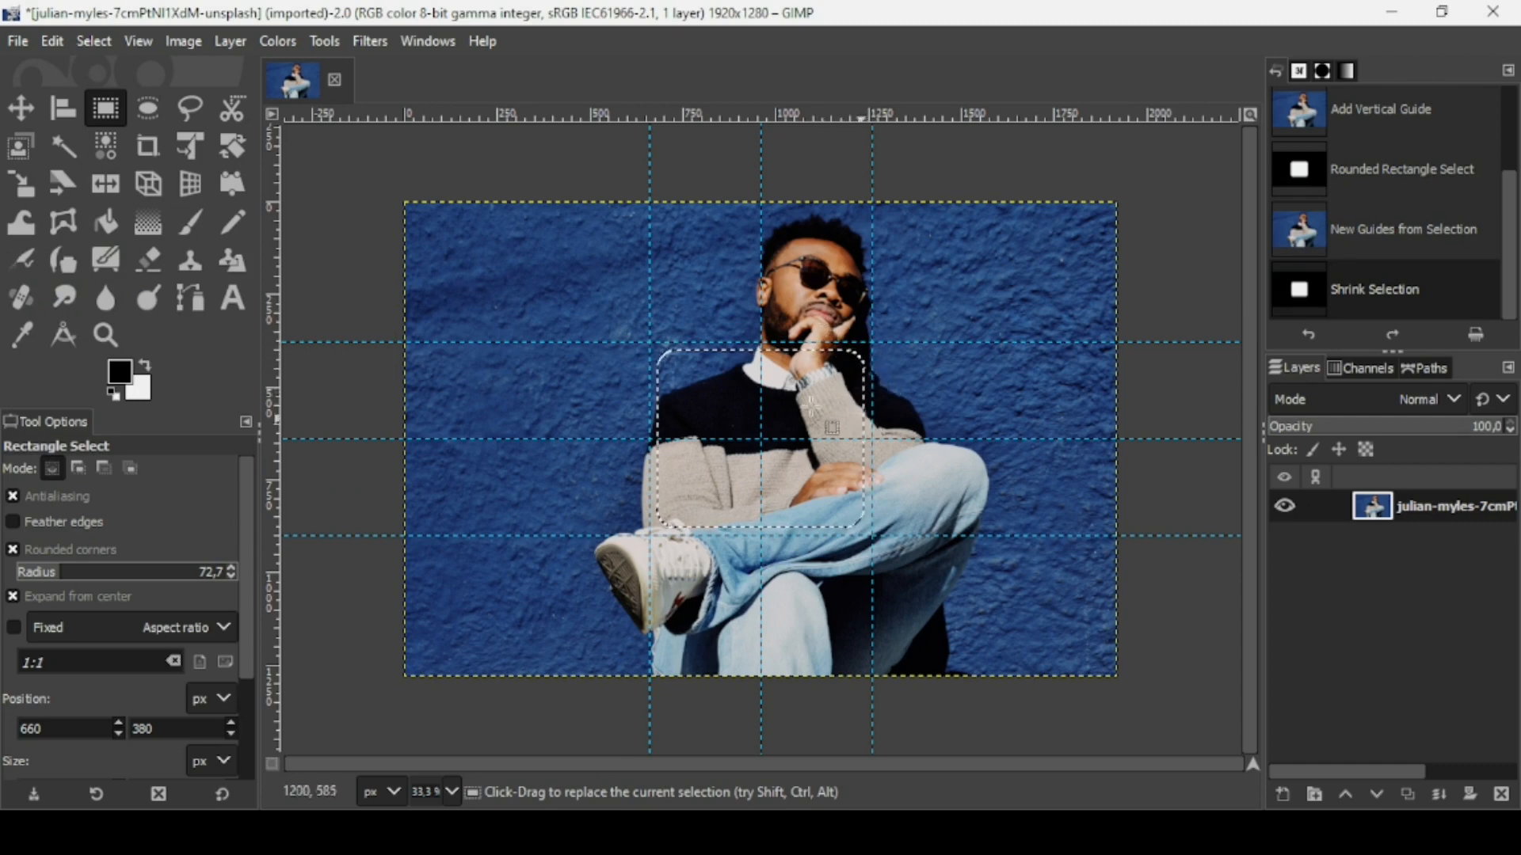
Create a second set of guides from the shrunken selection.
left_click(184, 41)
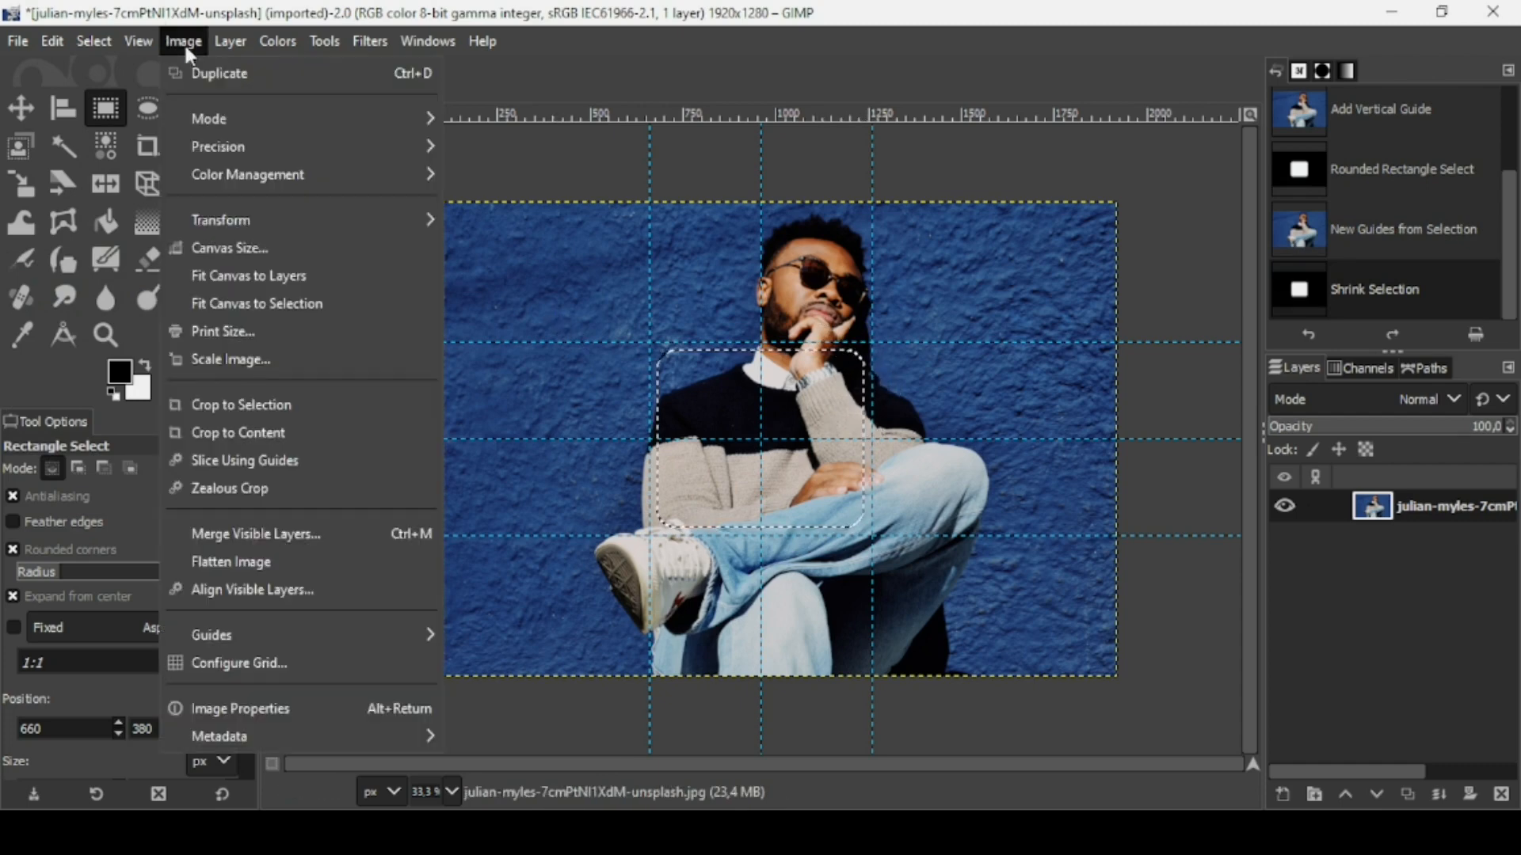
mouse_move(313, 634)
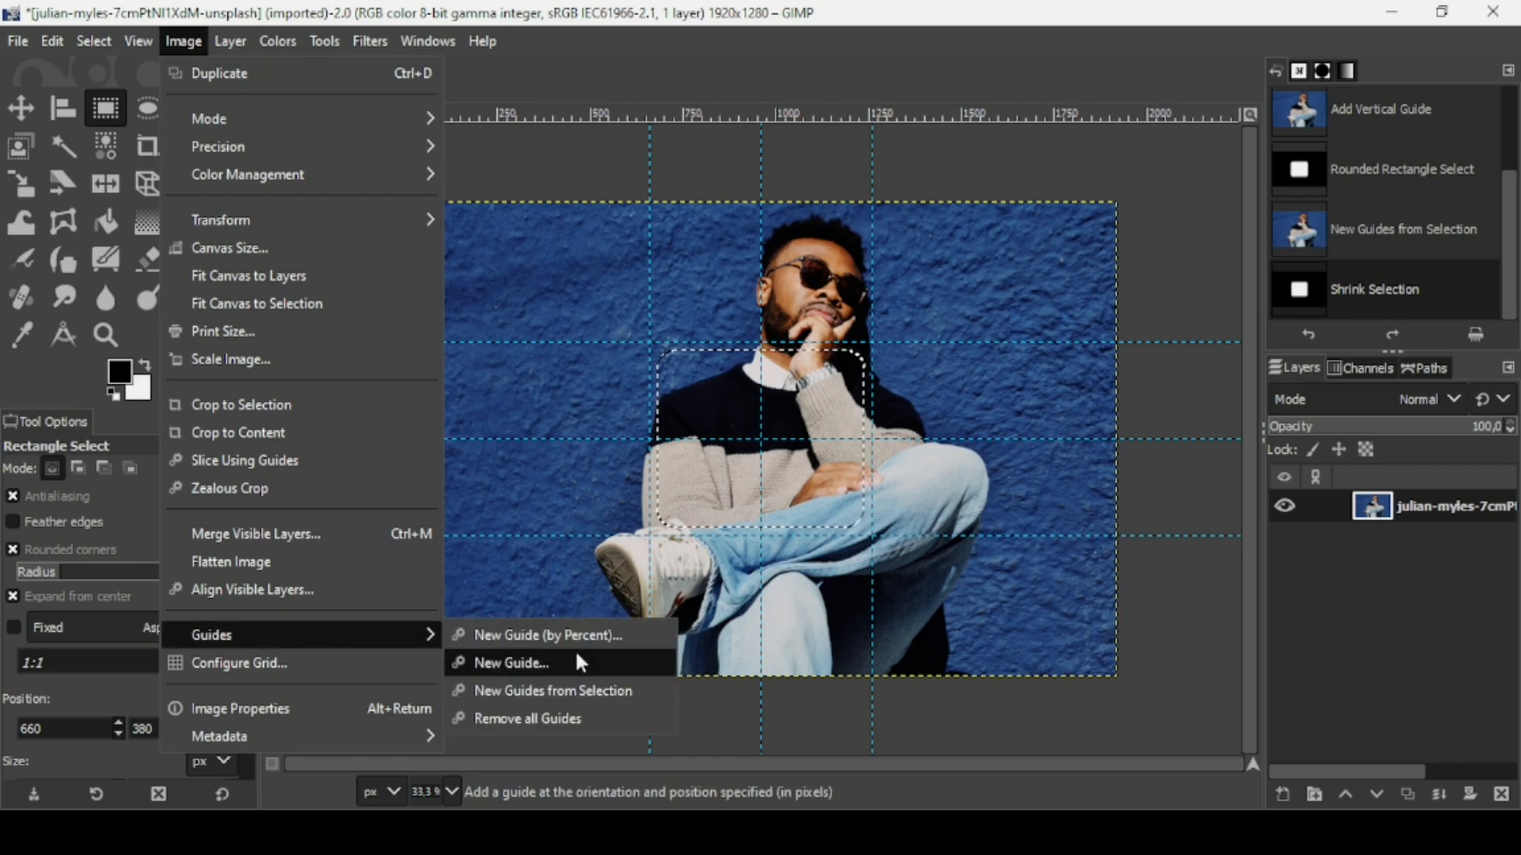
left_click(587, 696)
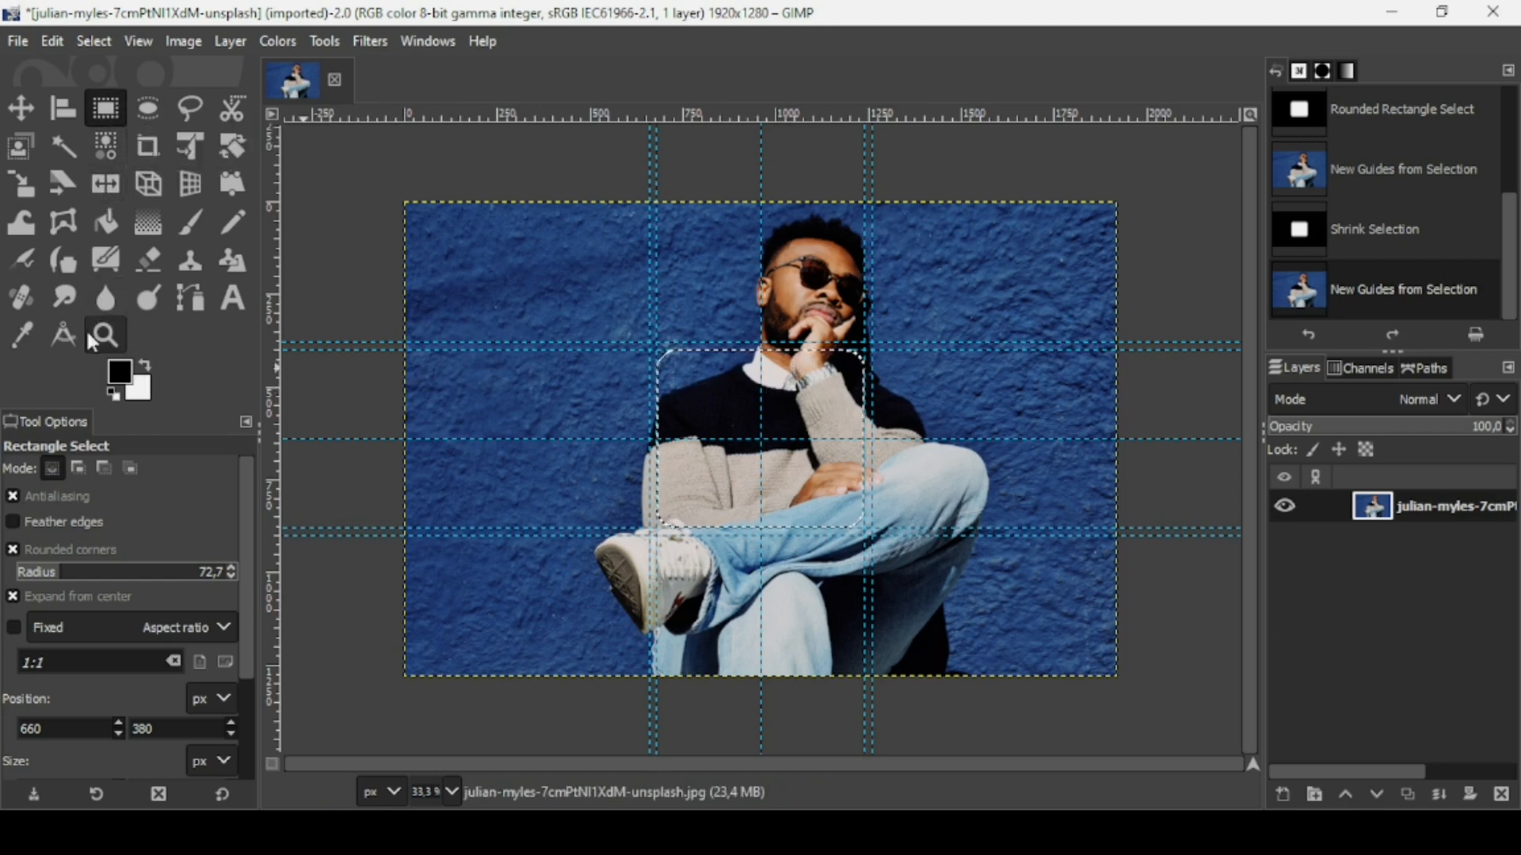
Set the Rectangle Select tool to add to the current selection and turn off expanding from center, checking the guide snapping options.
left_click(76, 468)
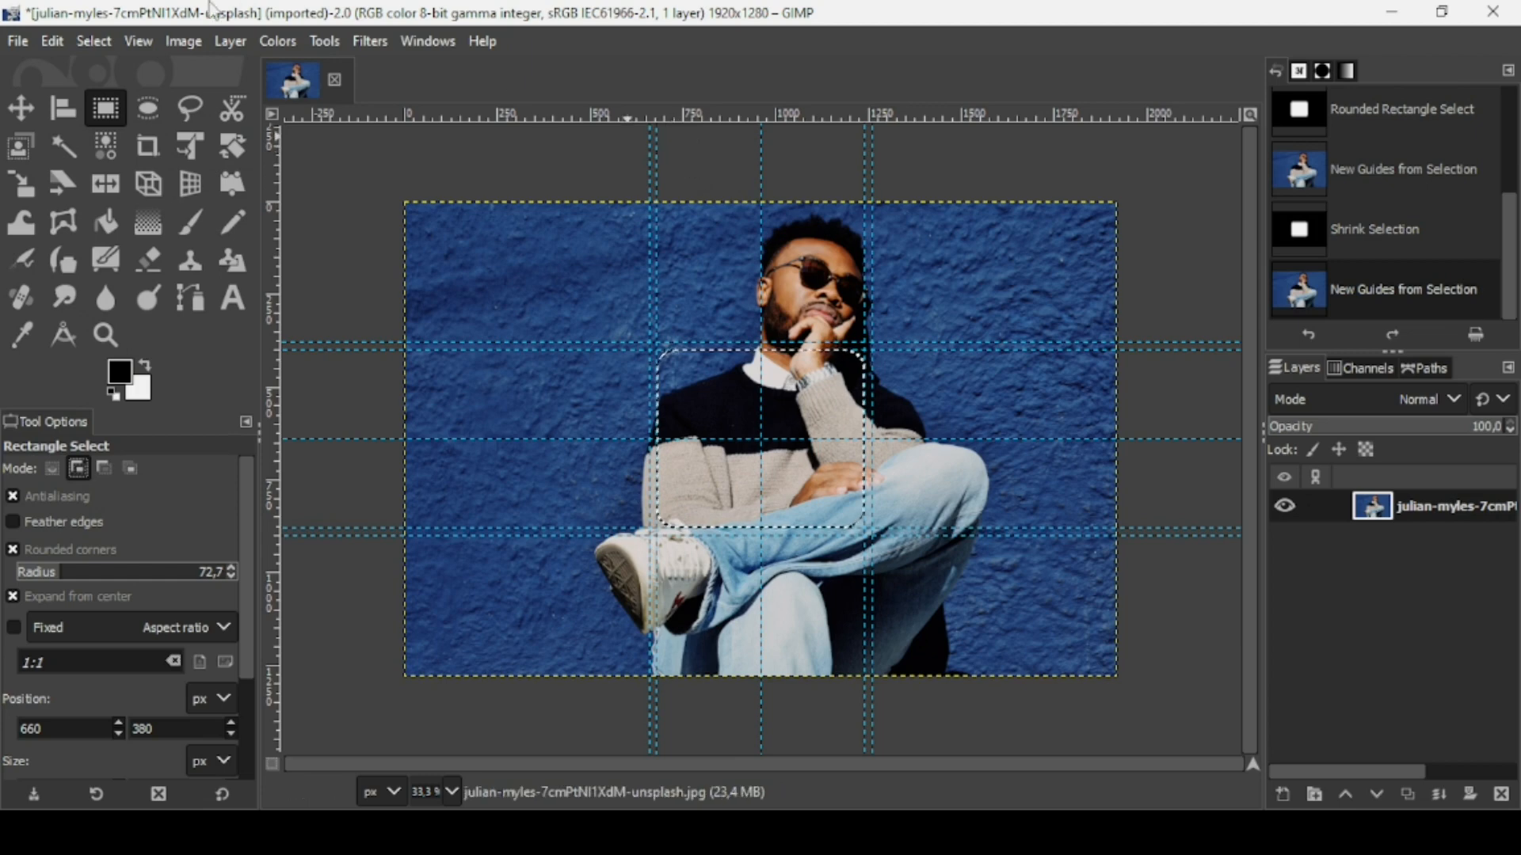
left_click(140, 38)
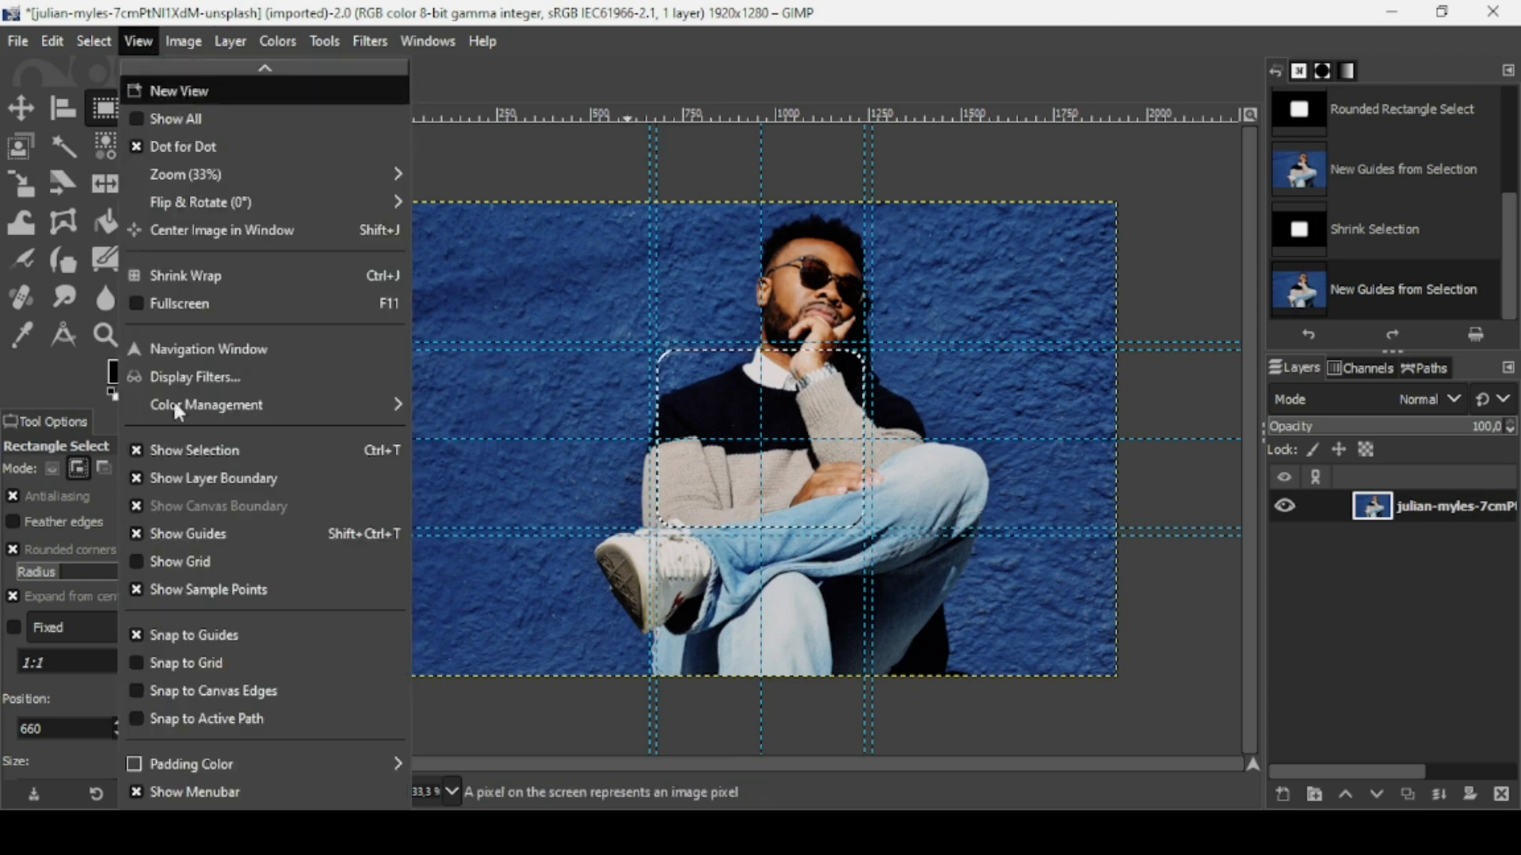
left_click(549, 10)
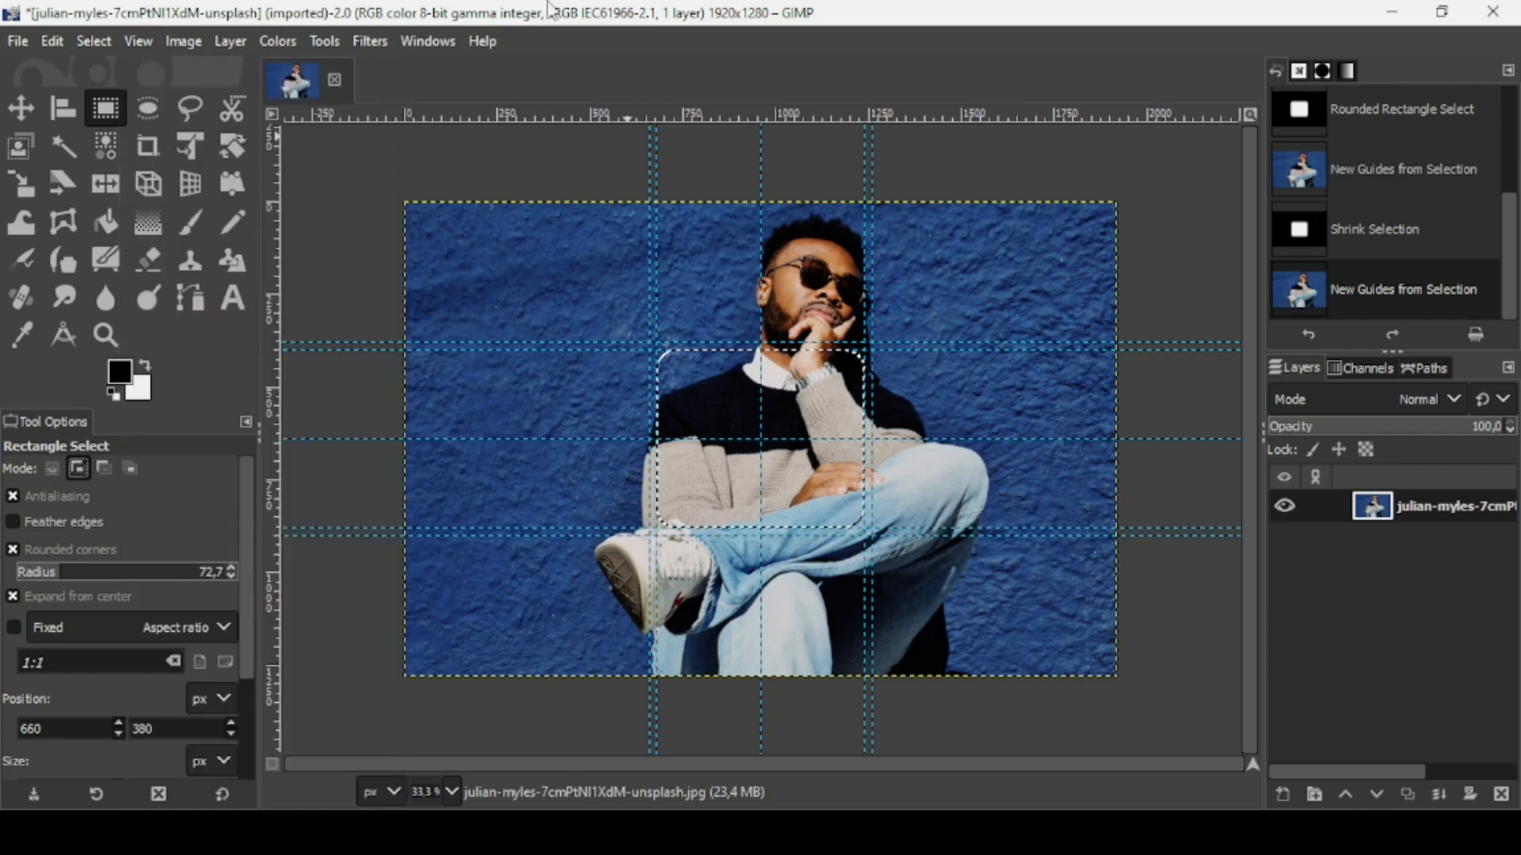
left_click(95, 594)
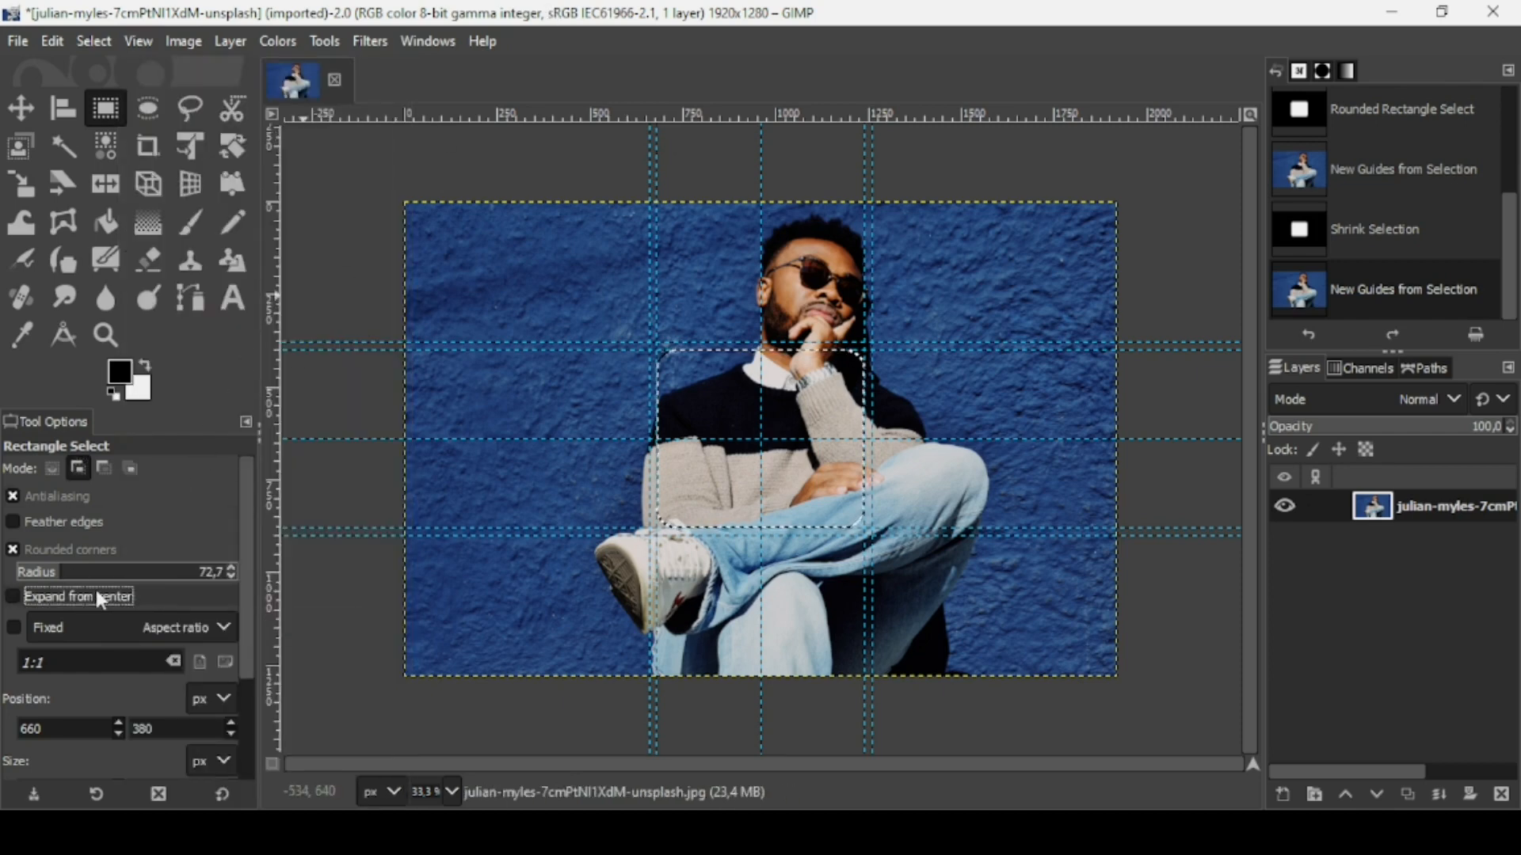
Add guide-aligned rounded rectangles above the central selection from x 680 and to its right from 1260, 400, extending both beyond the image edges.
left_click_drag(695, 158, 1112, 330)
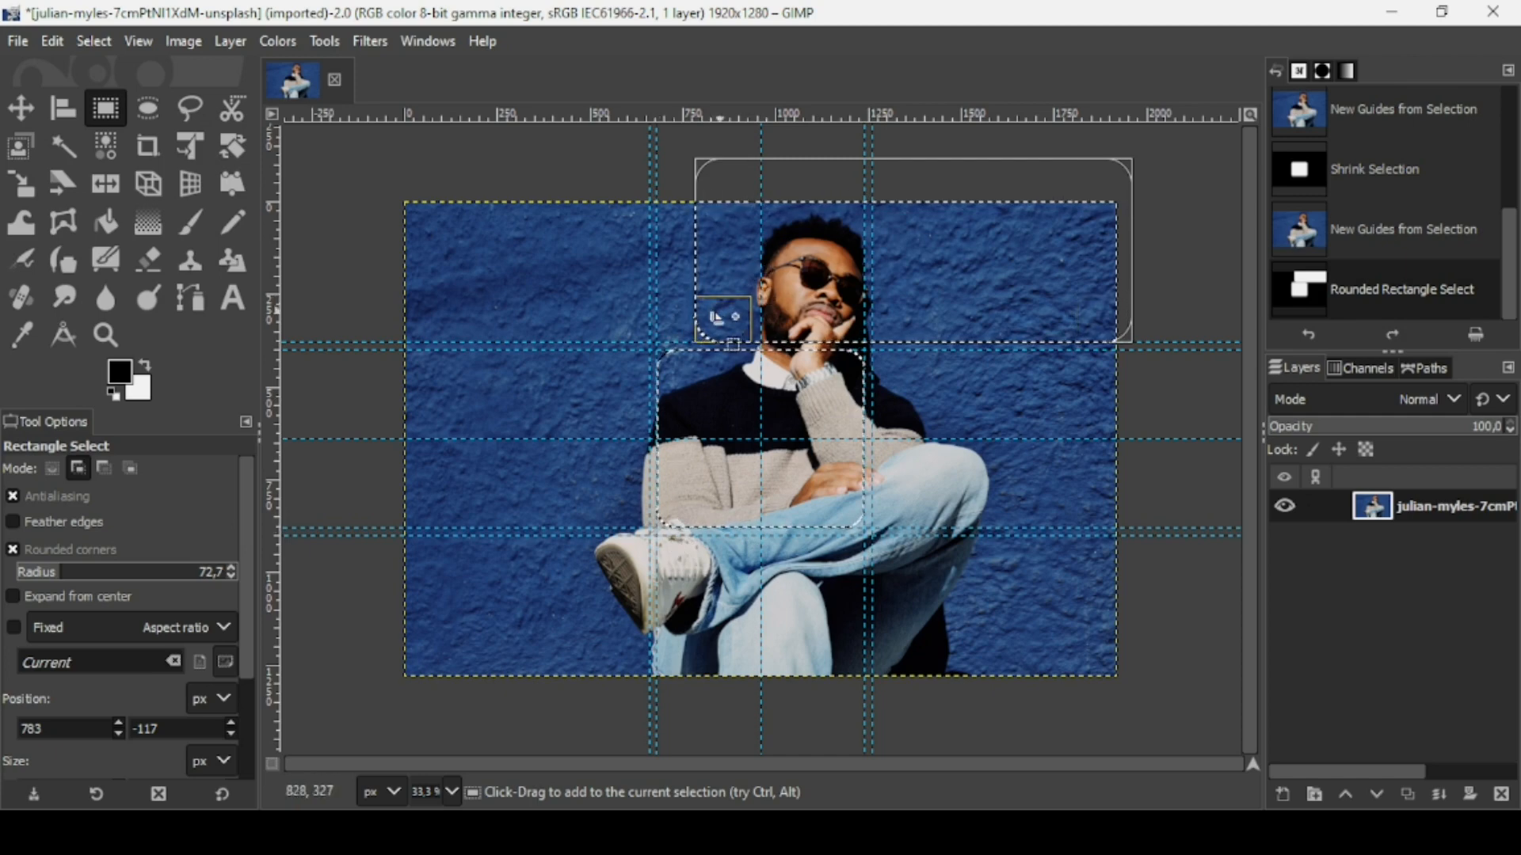
left_click_drag(697, 341, 672, 311)
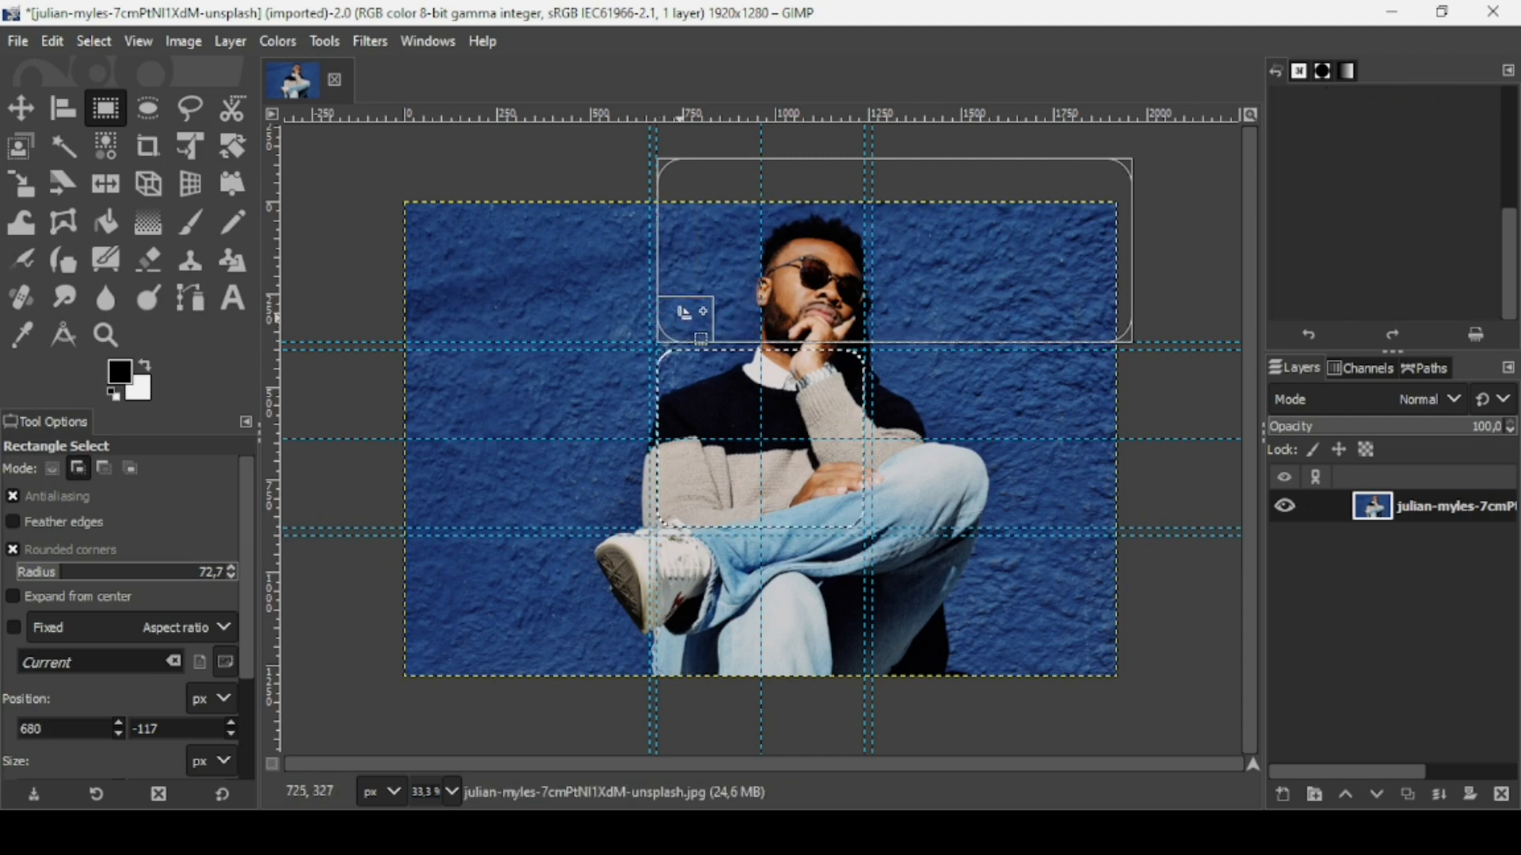
left_click_drag(935, 379, 1162, 749)
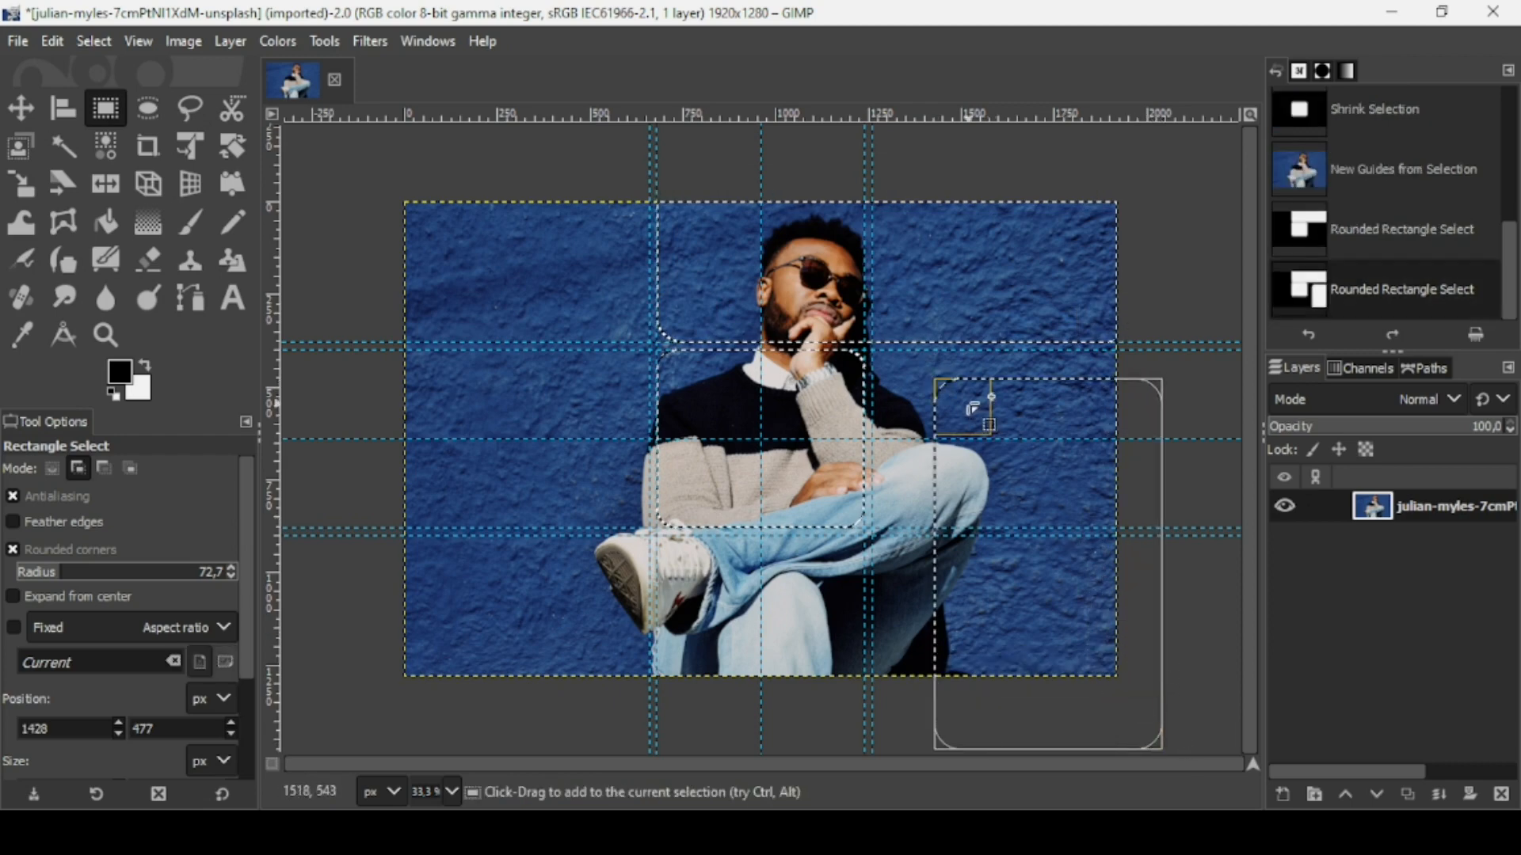
left_click_drag(977, 401, 908, 382)
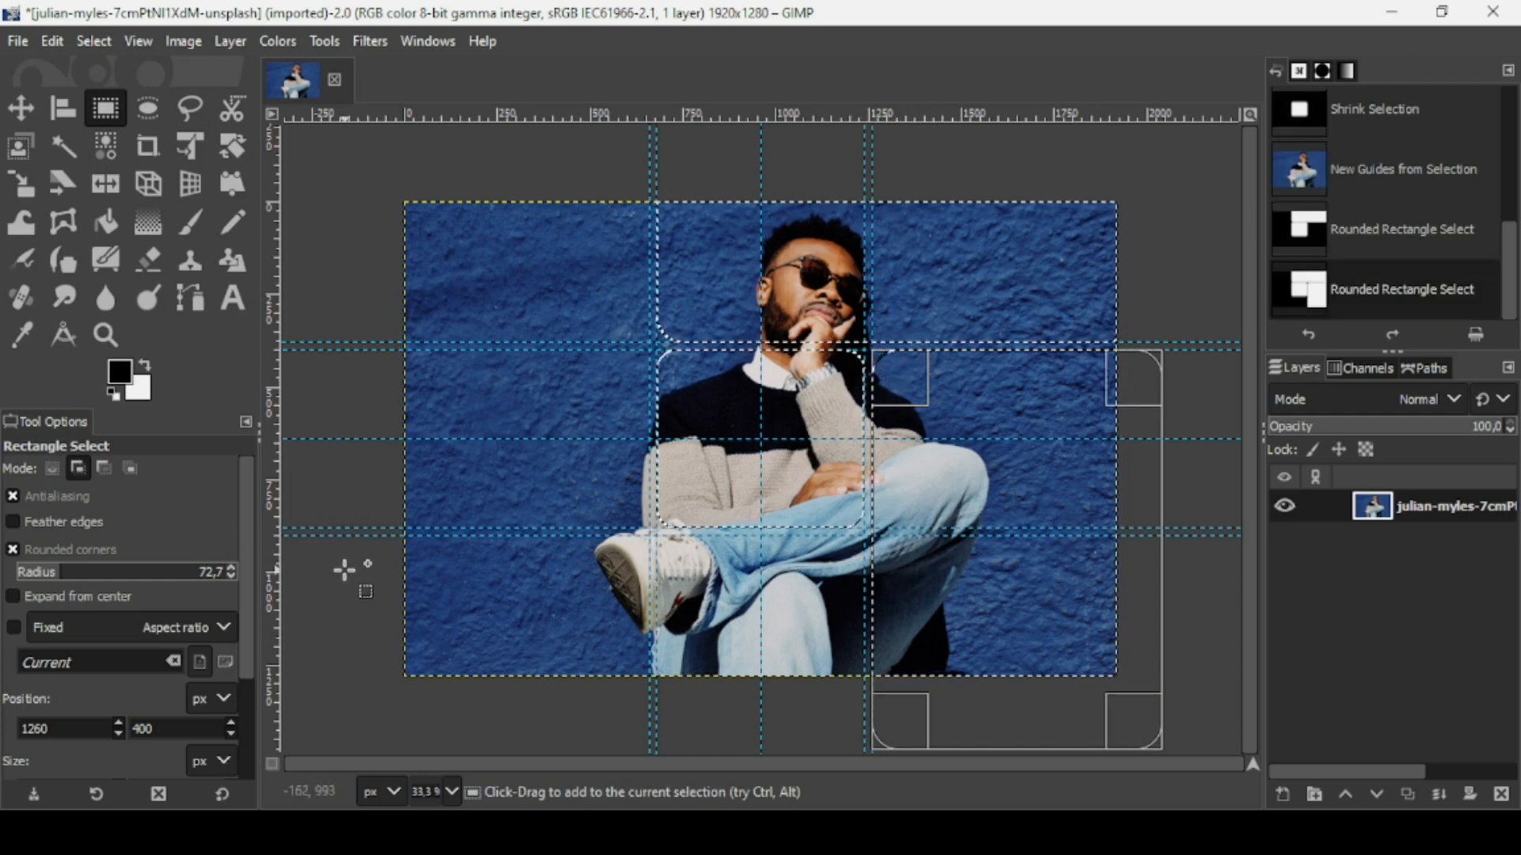
Add guide-aligned rounded rectangles below the central selection from -162, 900 and to its left from -54, -84, extending both beyond the image edges.
left_click_drag(344, 570, 836, 730)
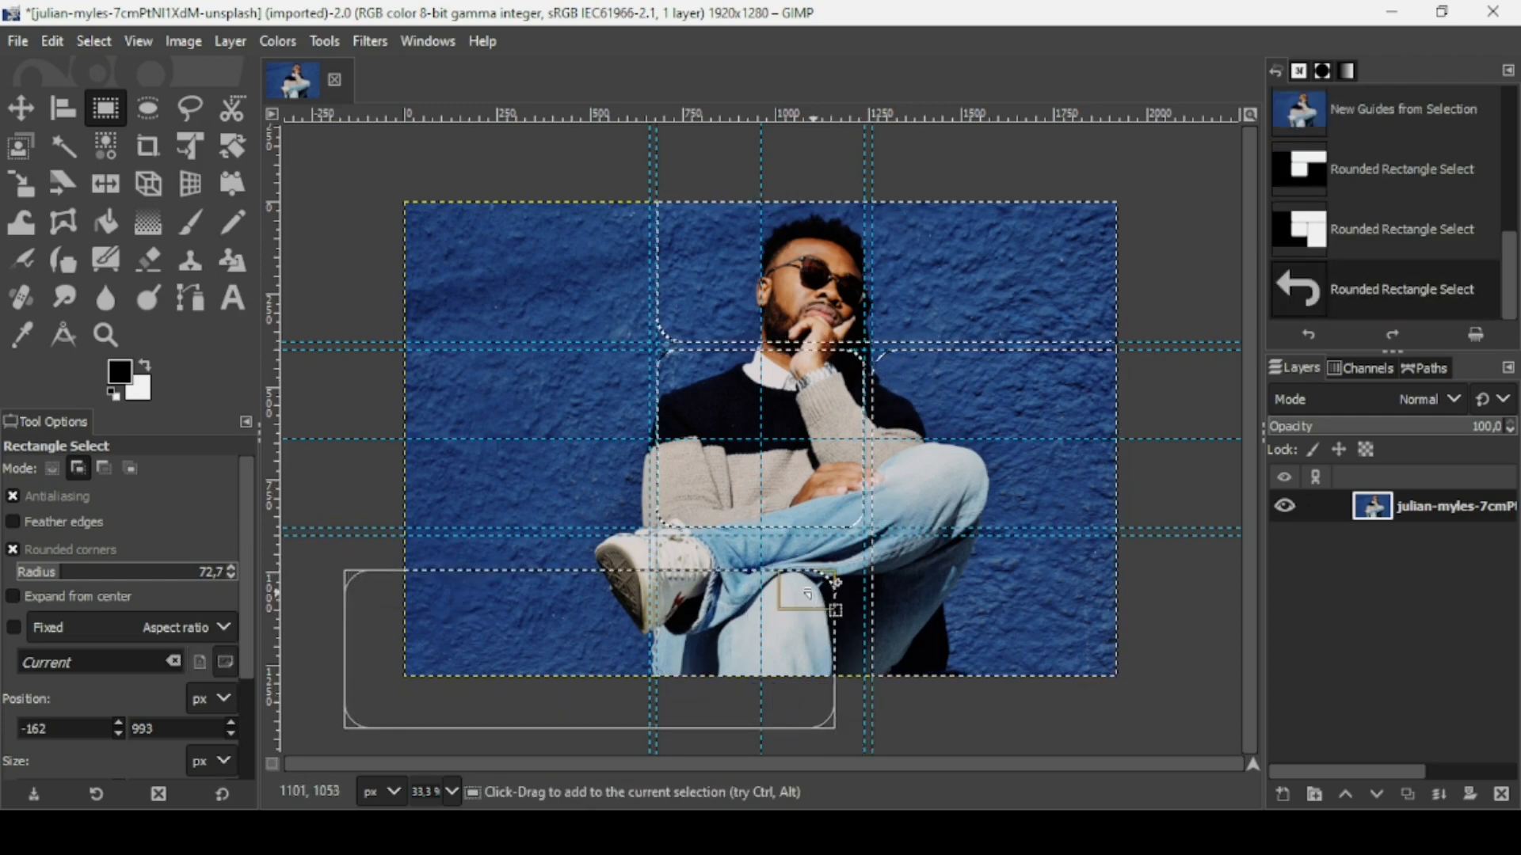
left_click_drag(813, 590, 830, 560)
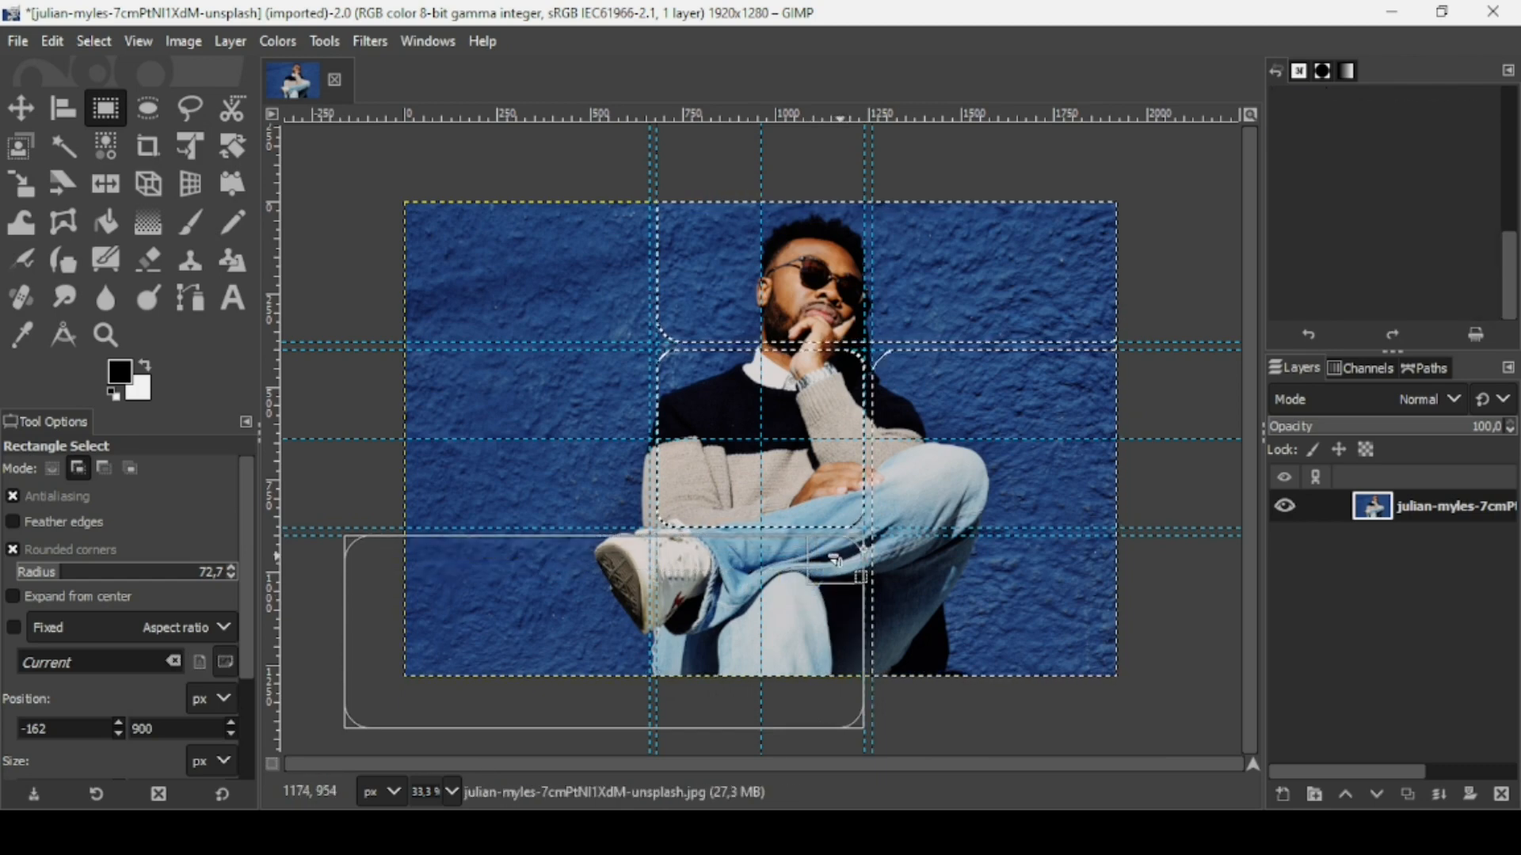
left_click(374, 164)
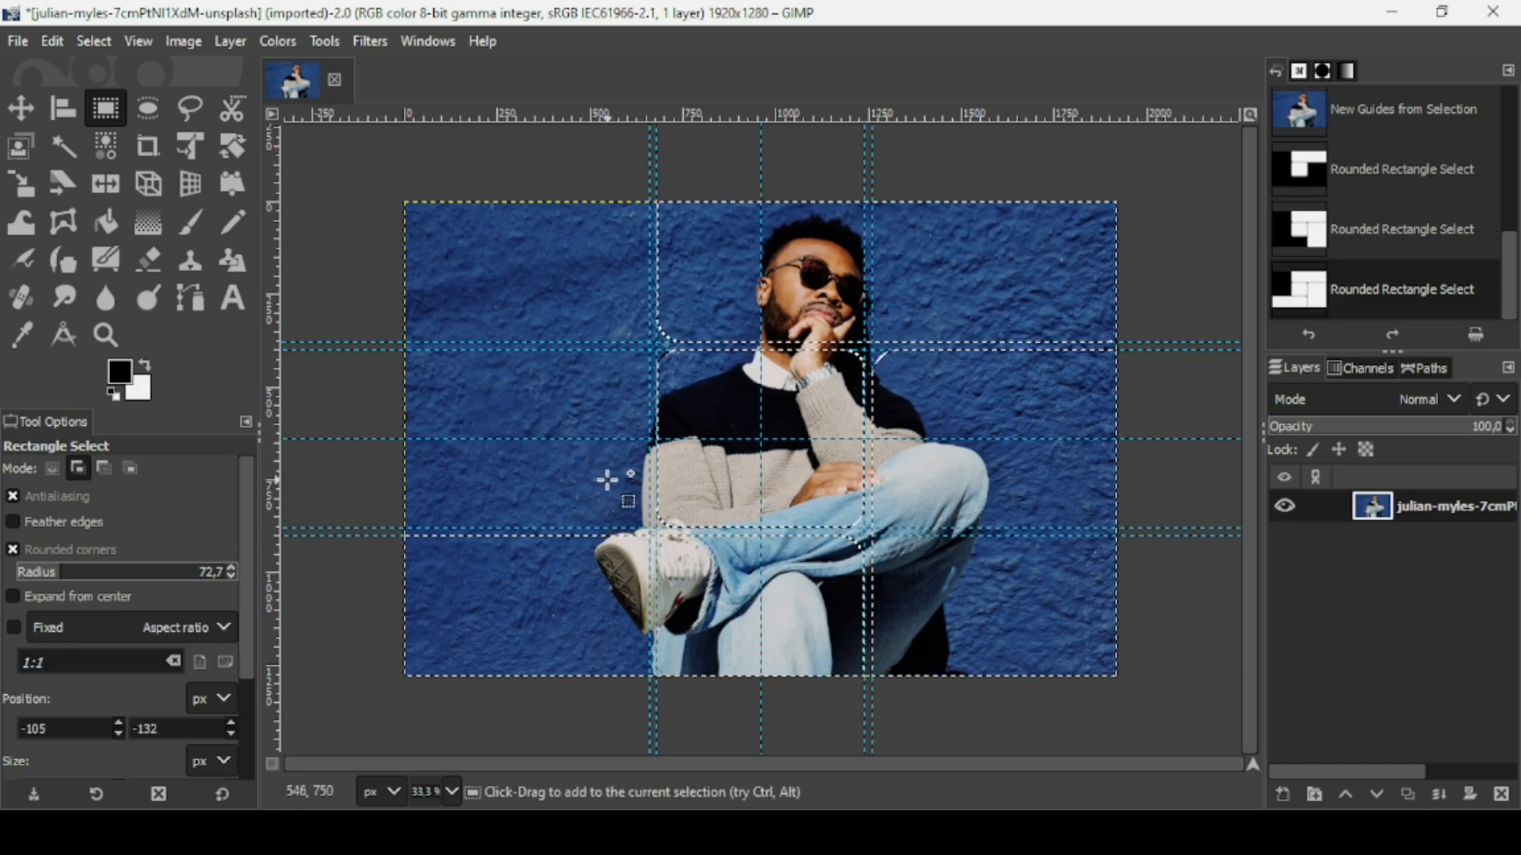
left_click_drag(385, 170, 645, 526)
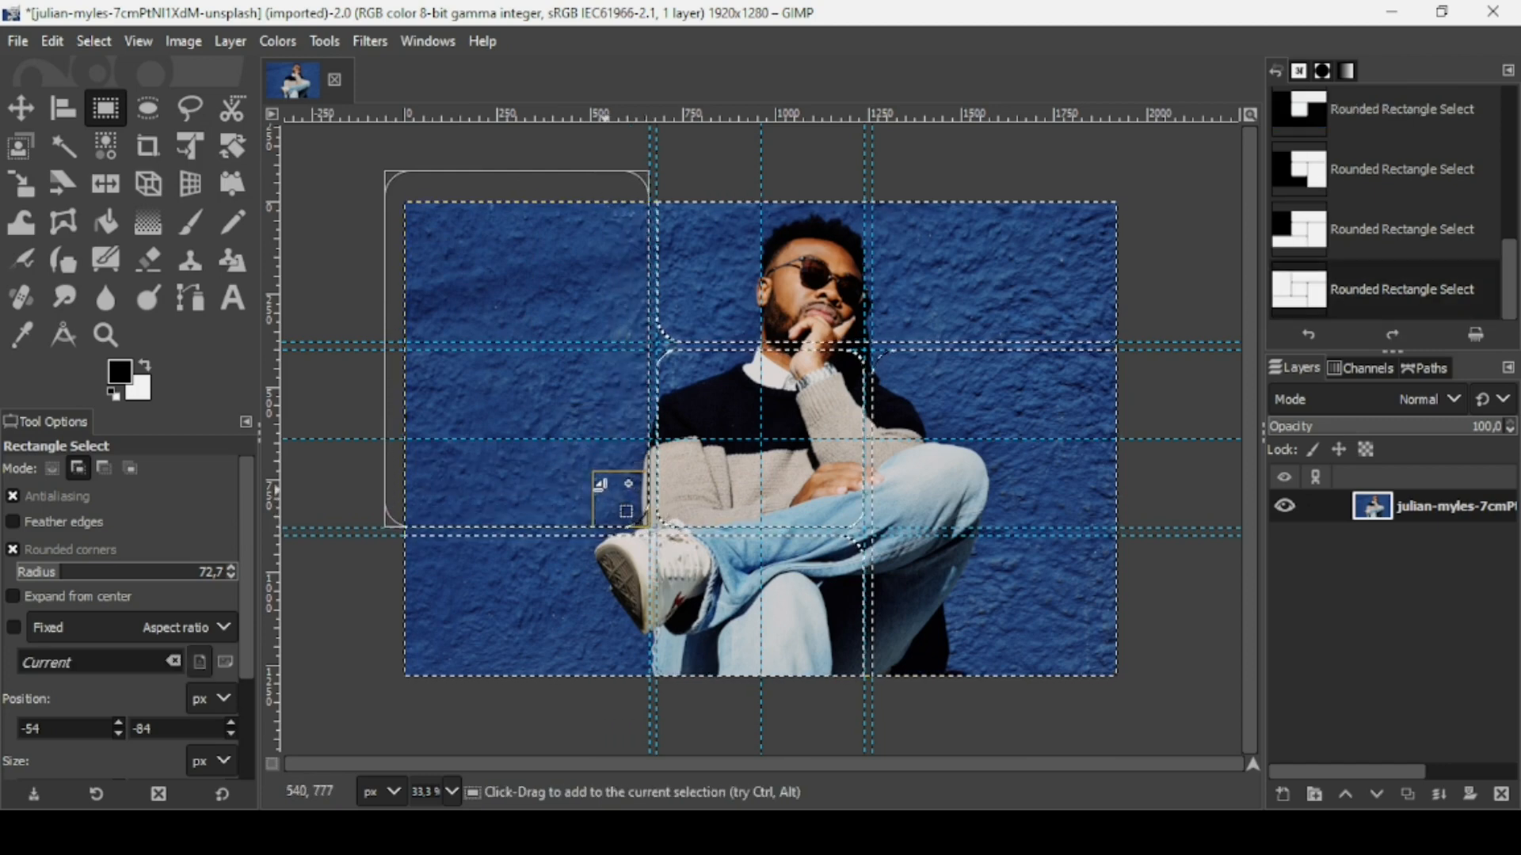
left_click(606, 490)
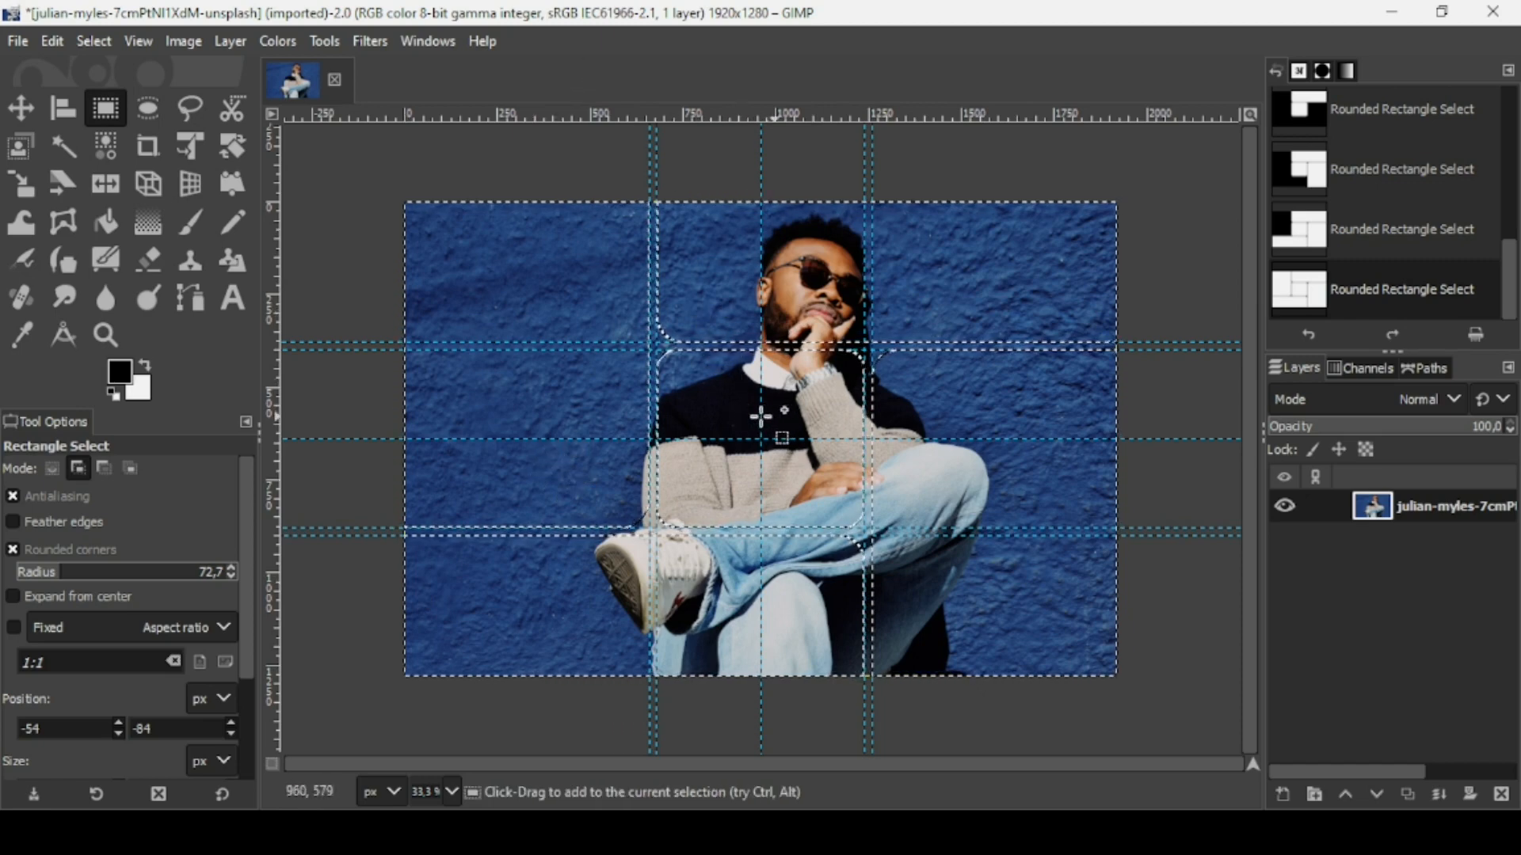
Add a layer mask to the photo layer initialized from the selection, and apply the mask to the layer.
right_click(1379, 523)
left_click(1288, 451)
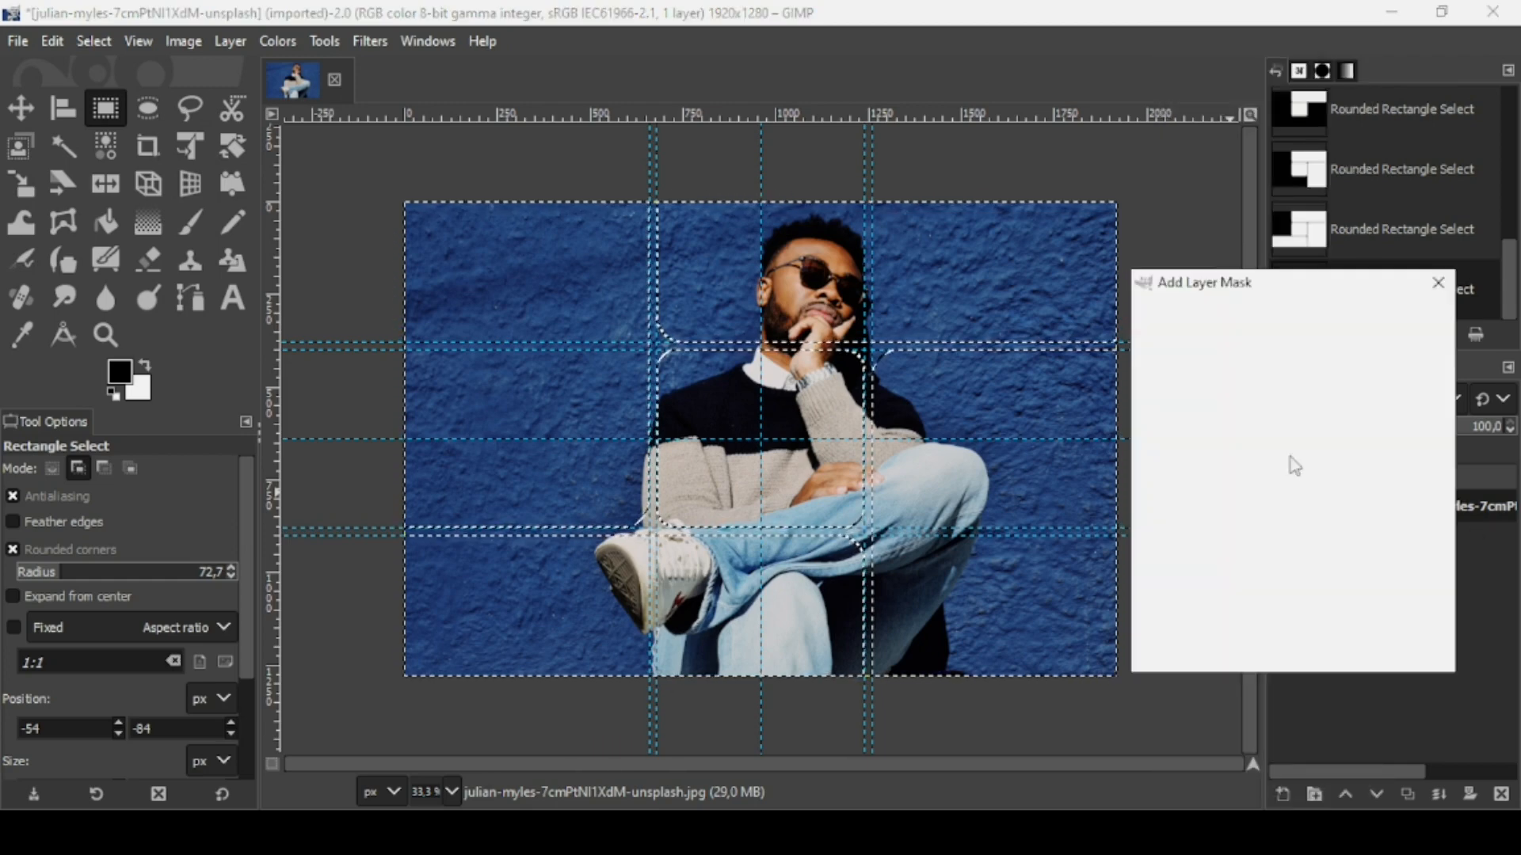
left_click(1235, 481)
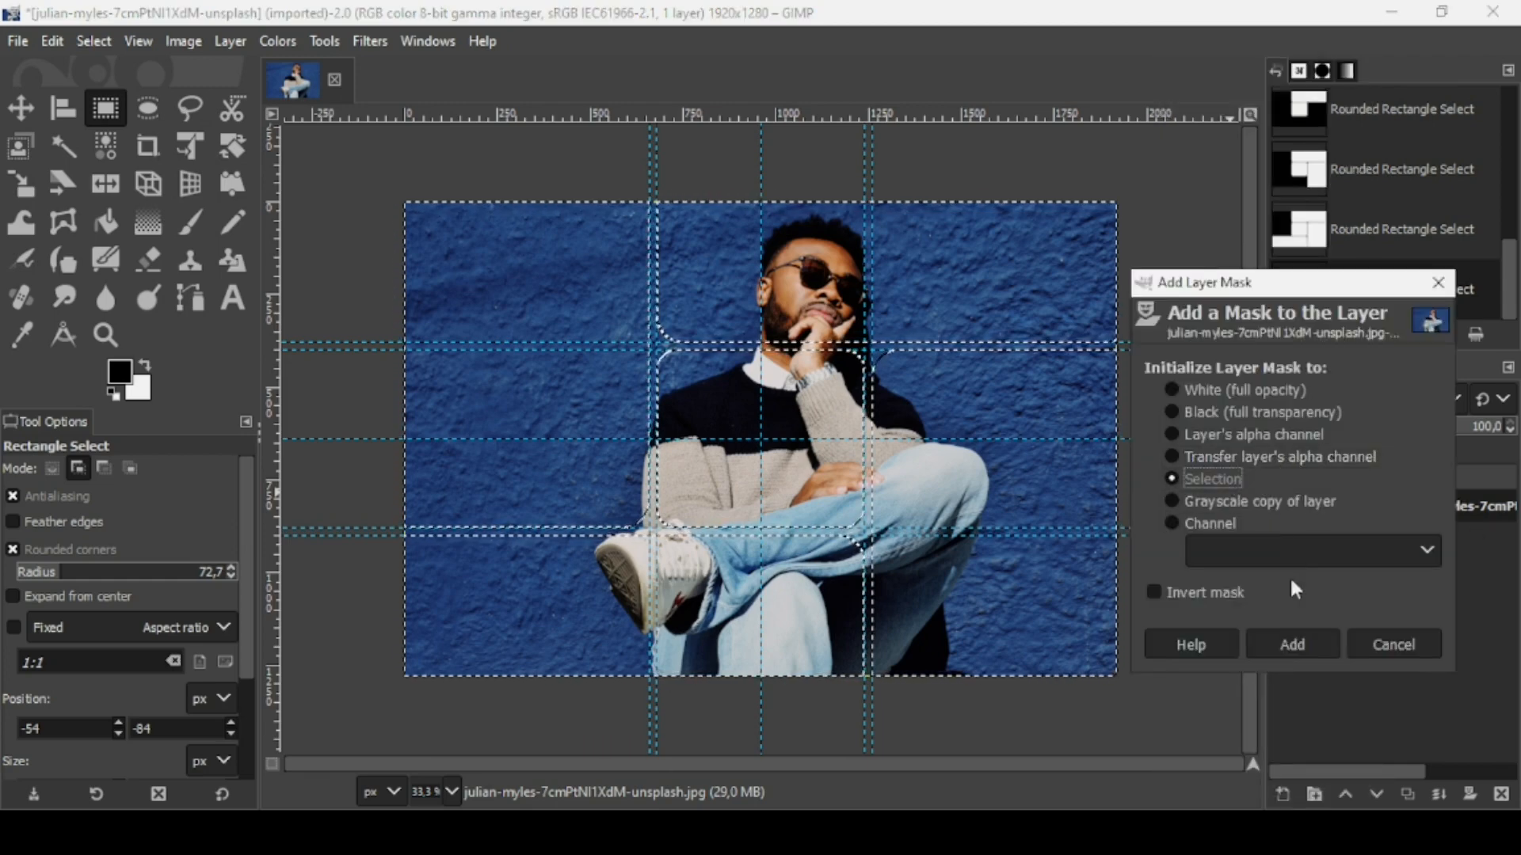
left_click(1301, 629)
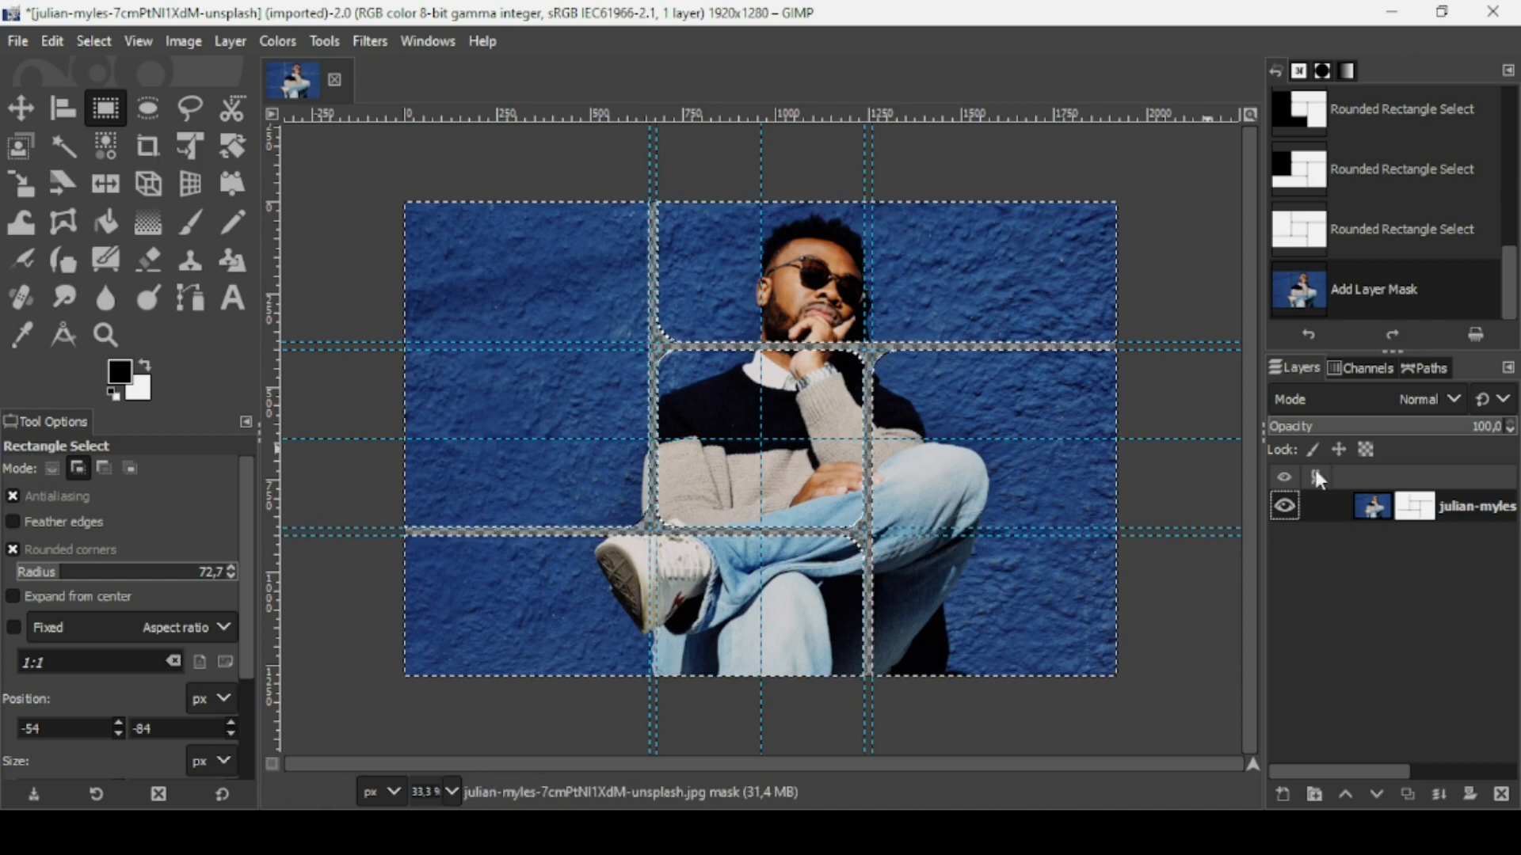
right_click(1378, 515)
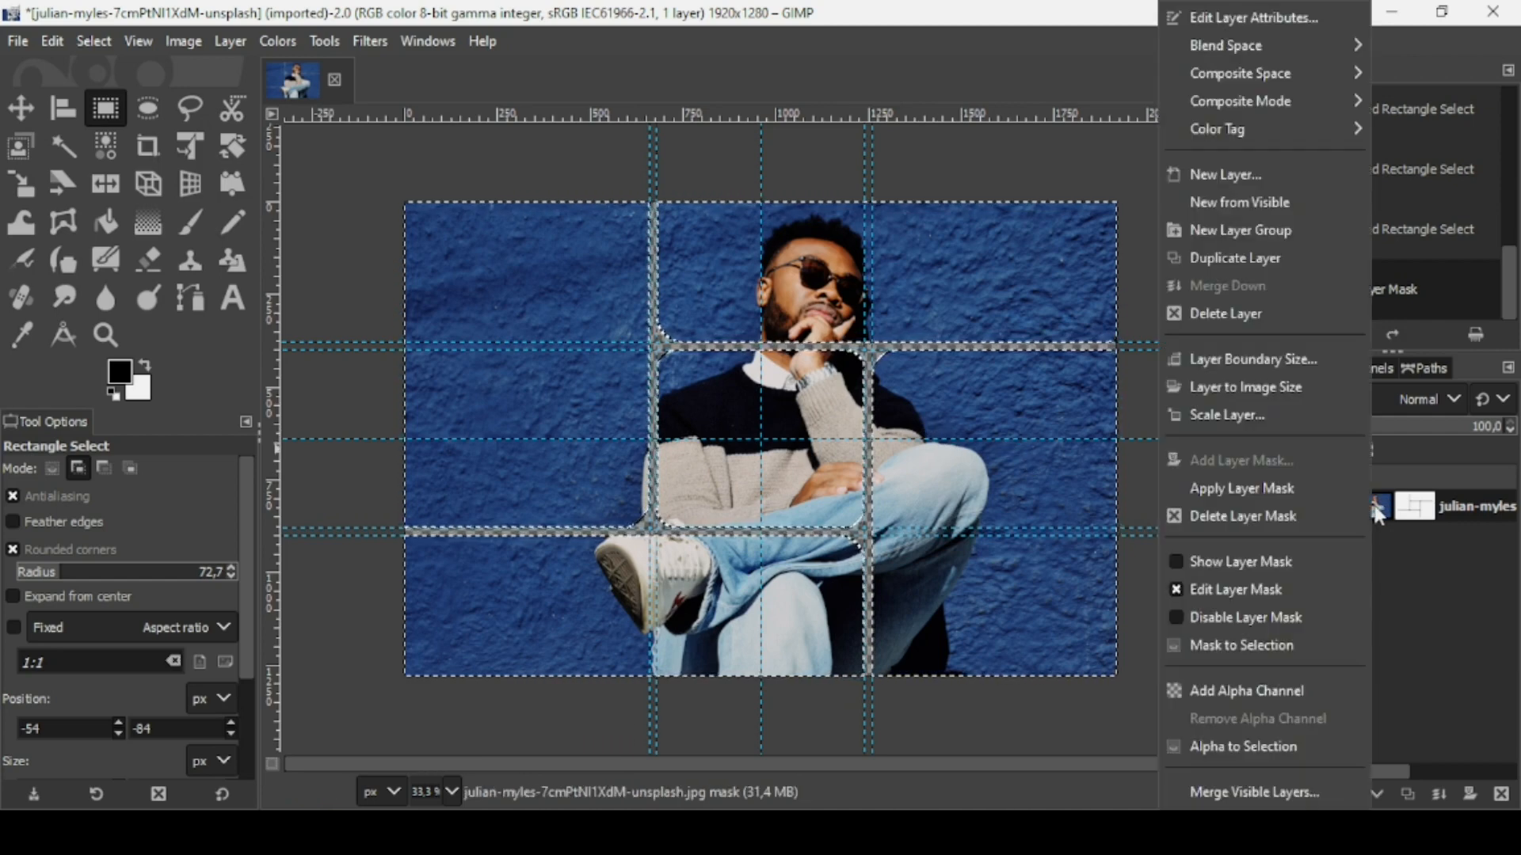
left_click(1310, 486)
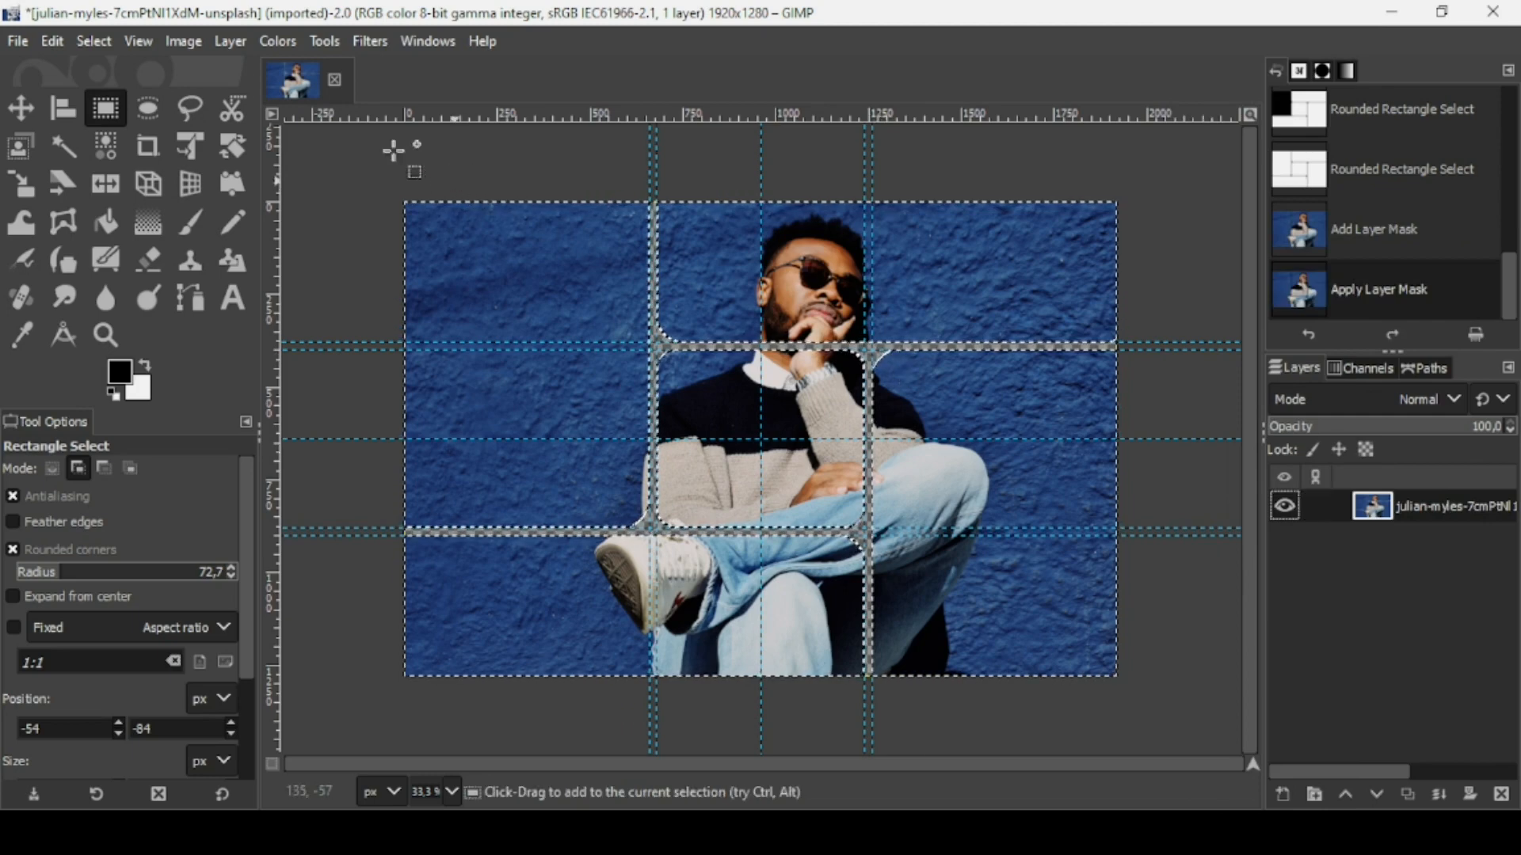
Clear the selection and remove all guides from the image.
left_click(93, 40)
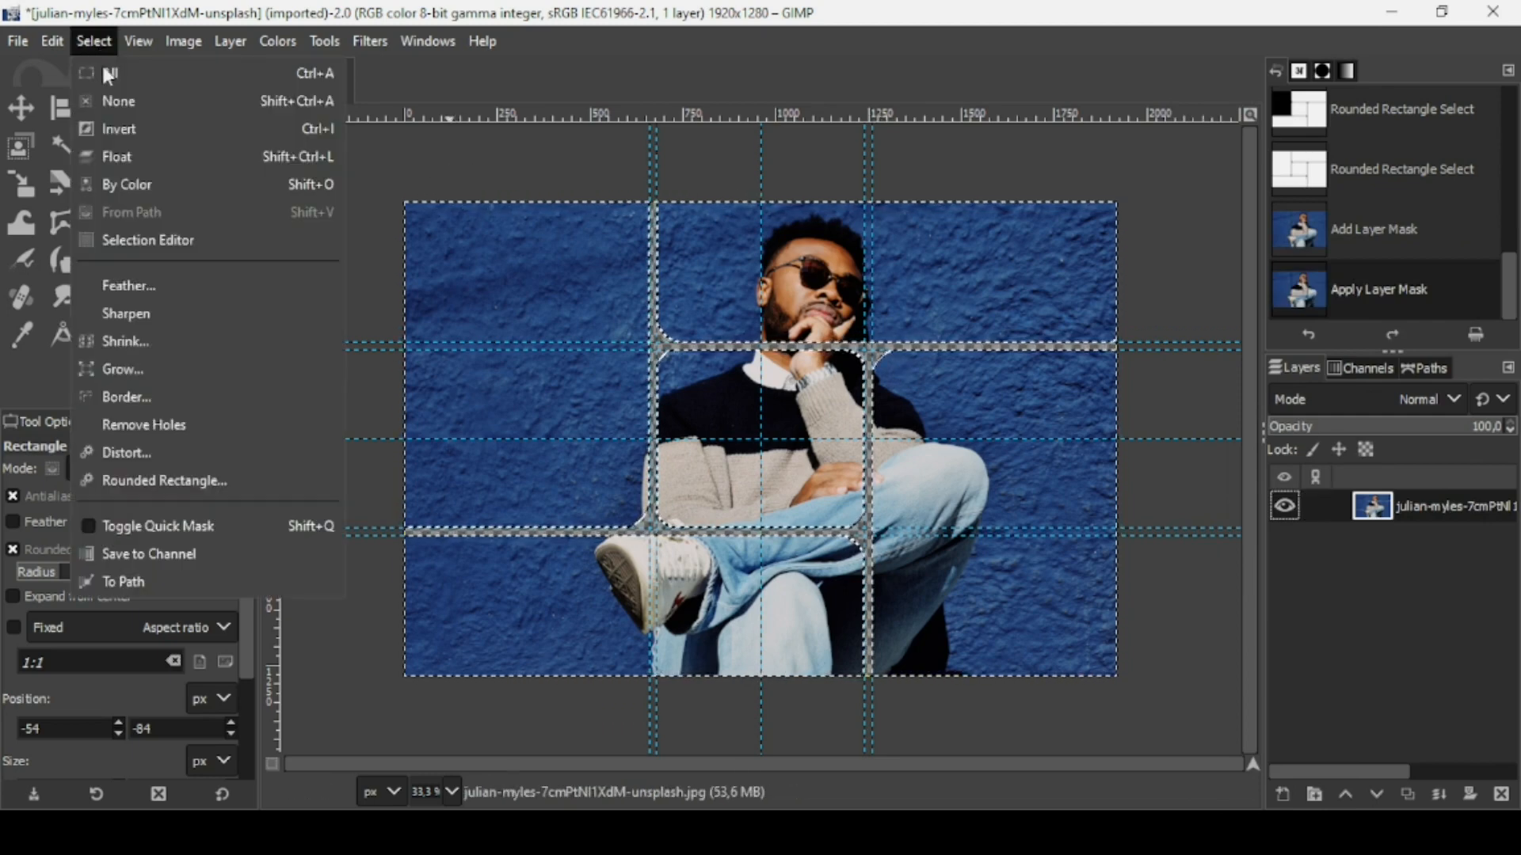
left_click(107, 99)
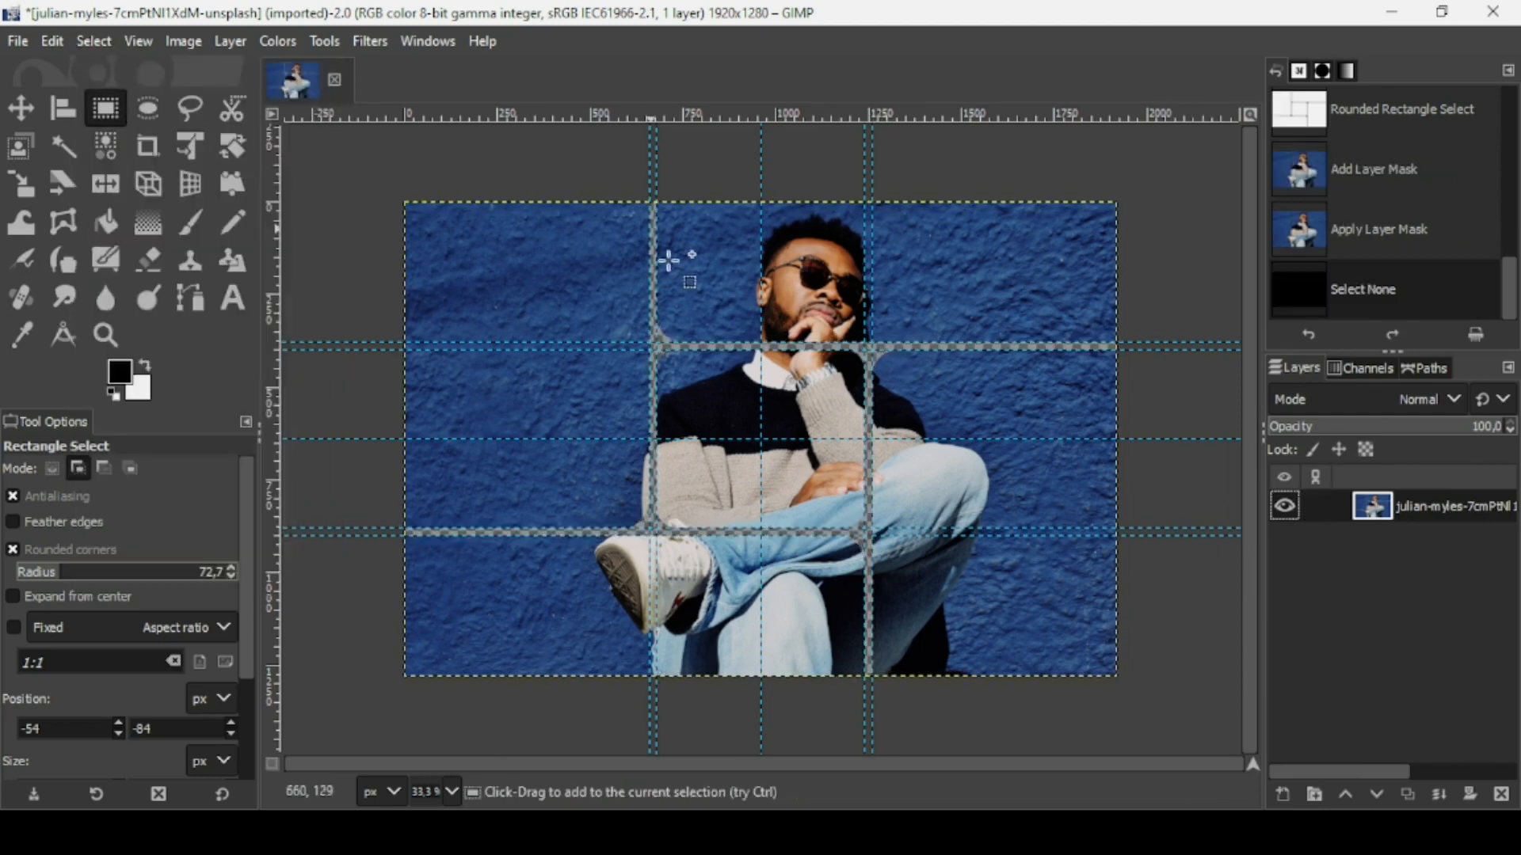
left_click(182, 43)
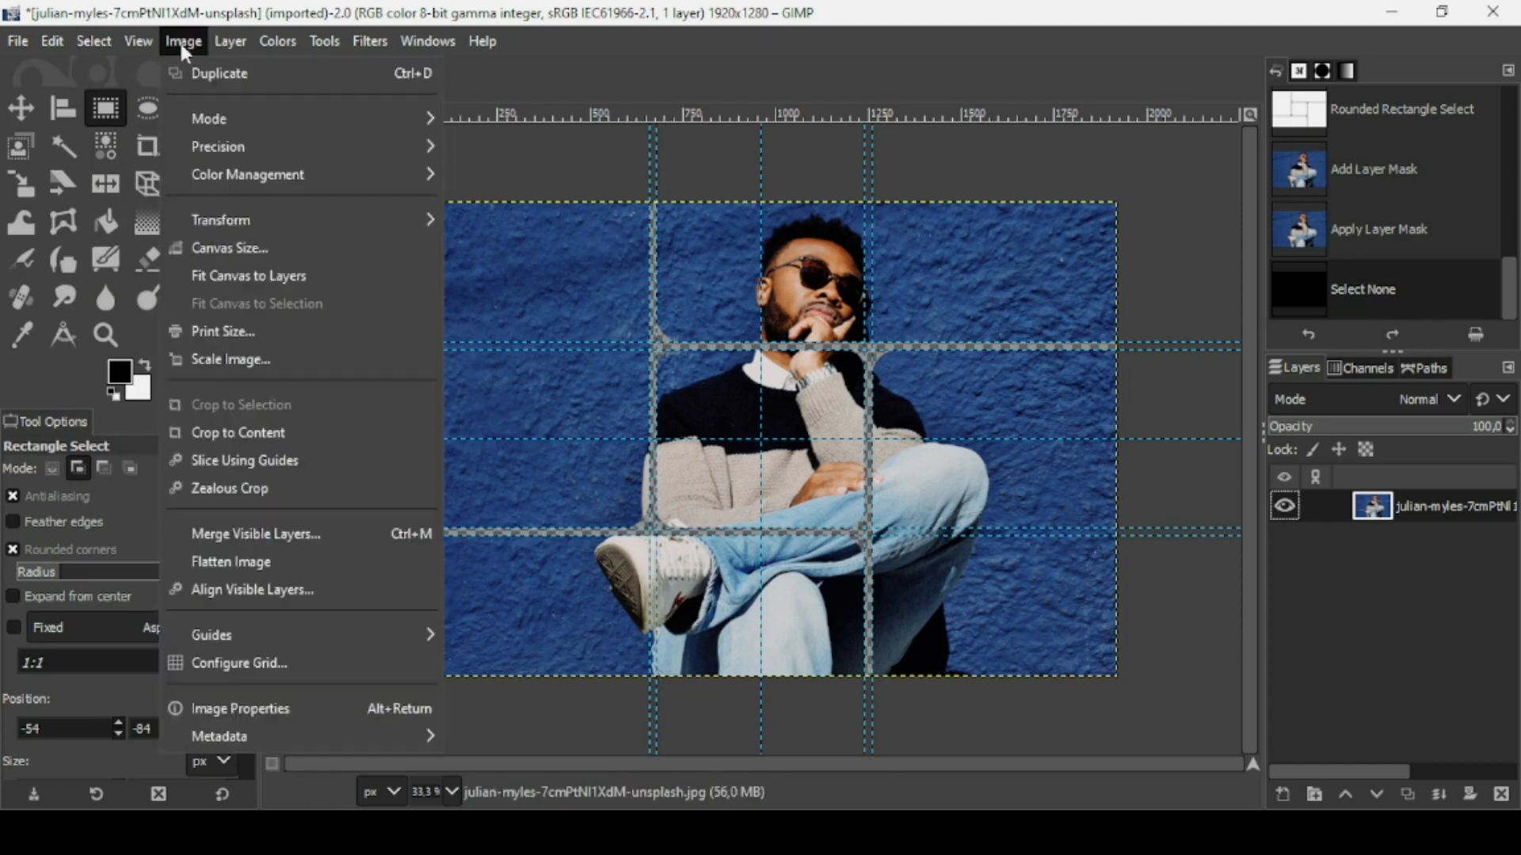
mouse_move(254, 635)
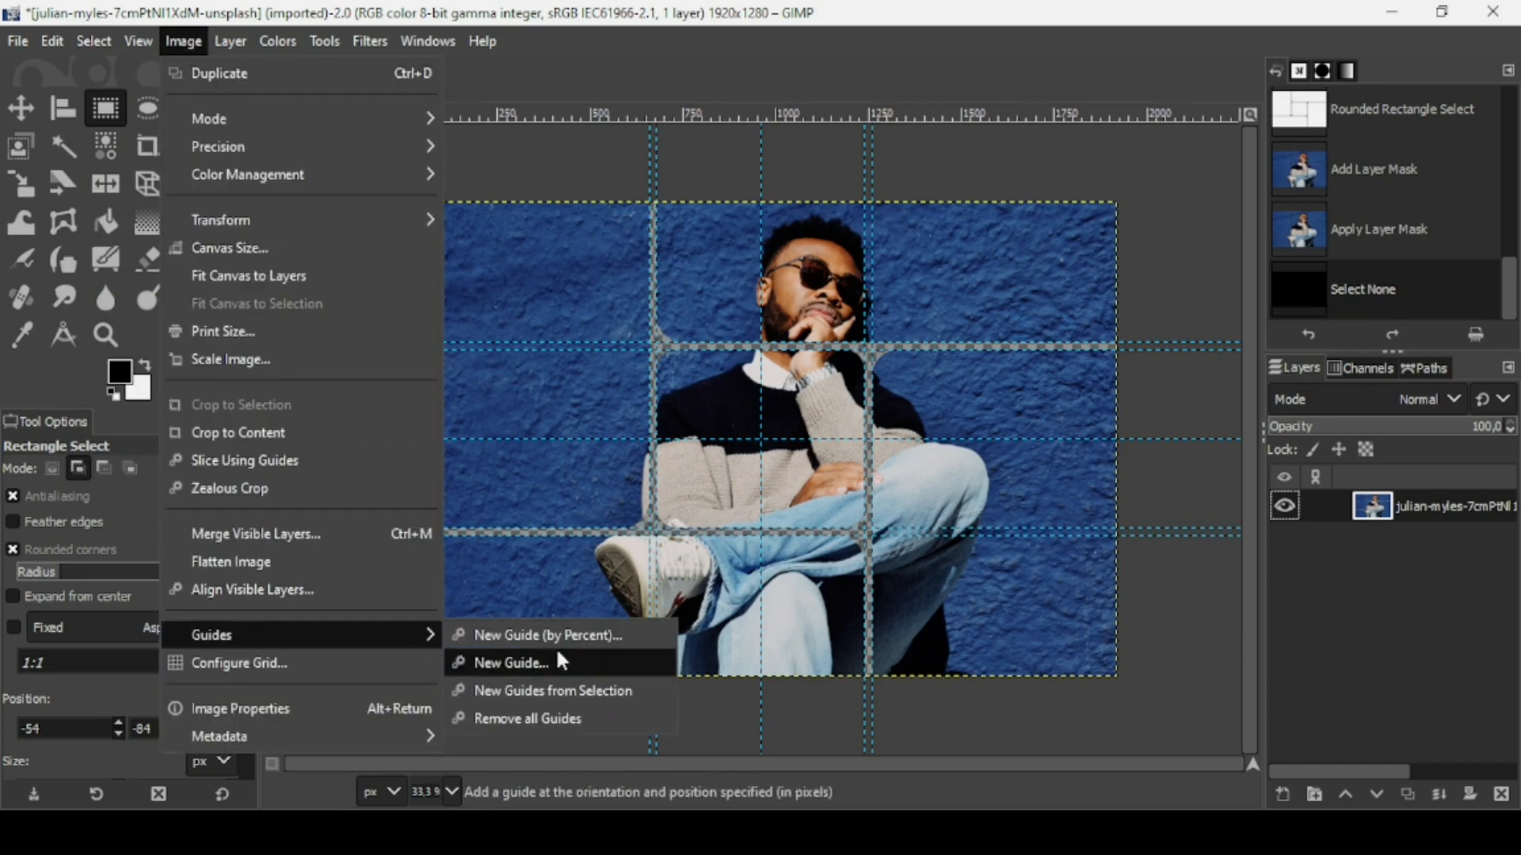
left_click(558, 720)
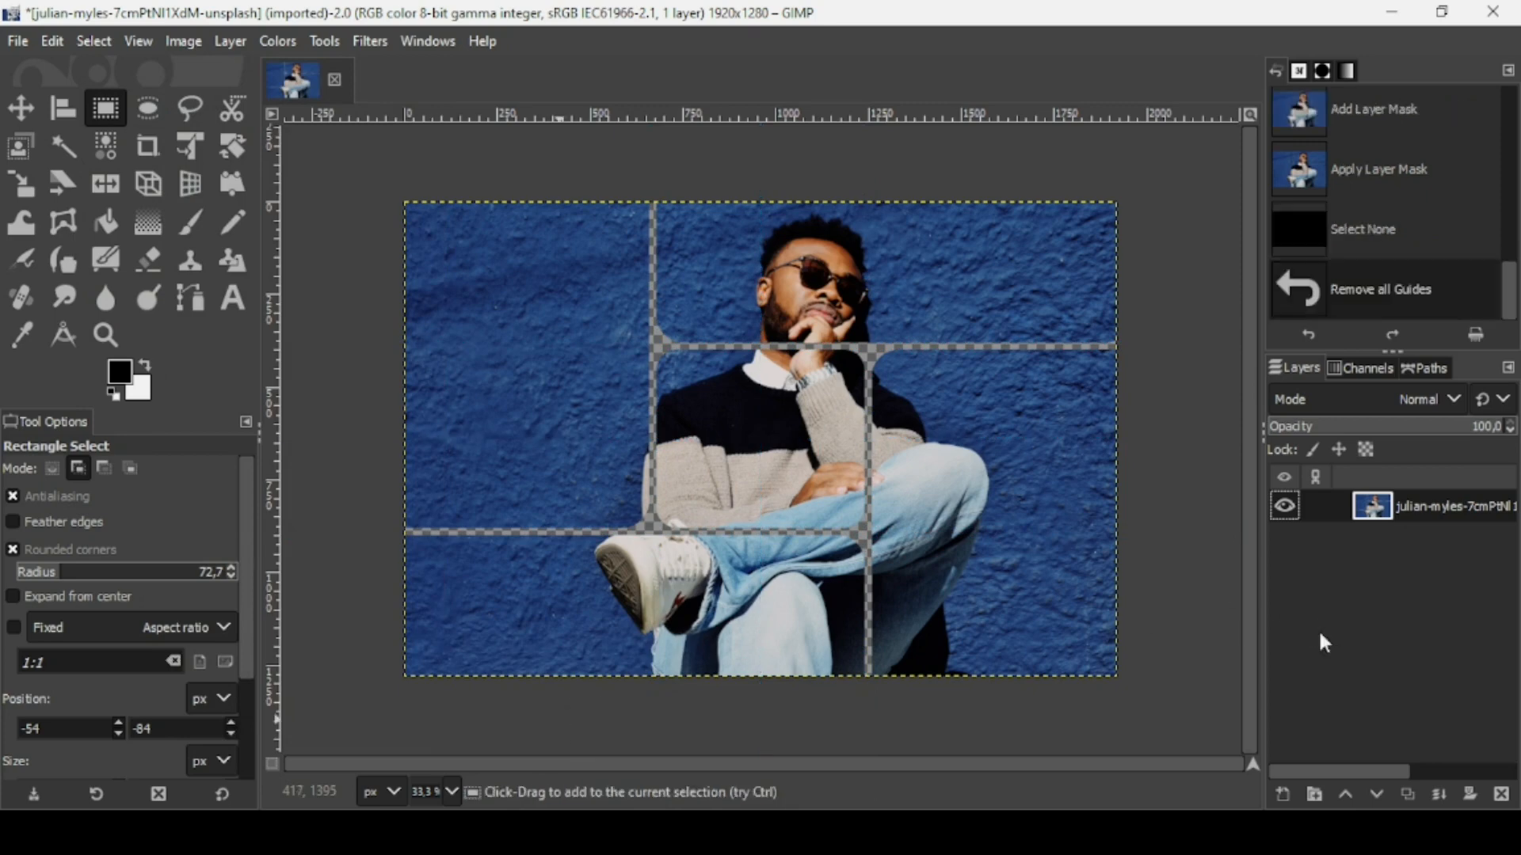
Add a new 1920 x 1280 px transparent layer below the photo layer and fill it with the white background color.
left_click(1282, 792)
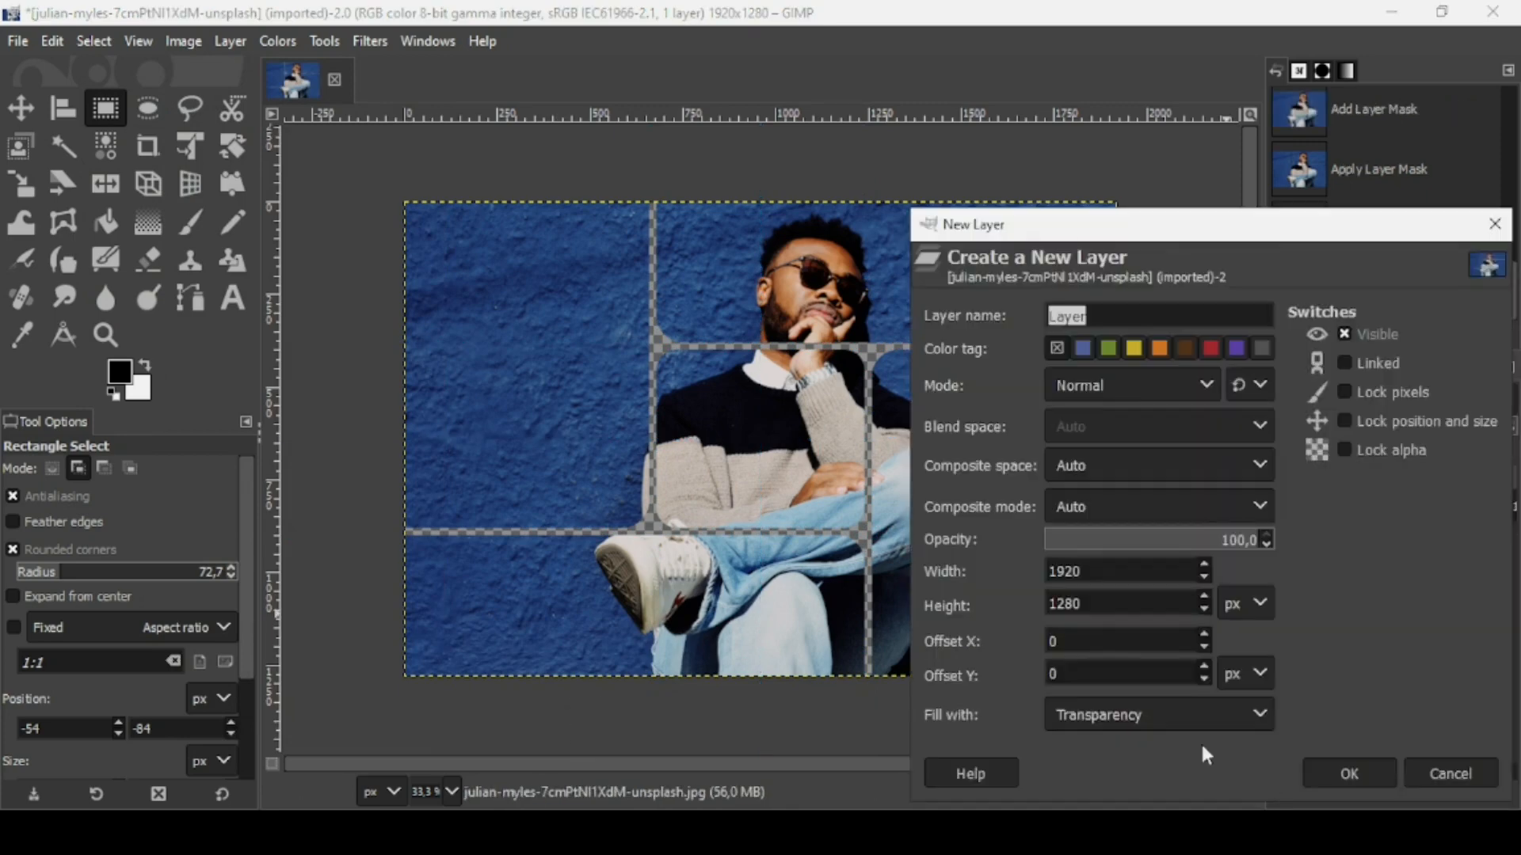
left_click(1356, 771)
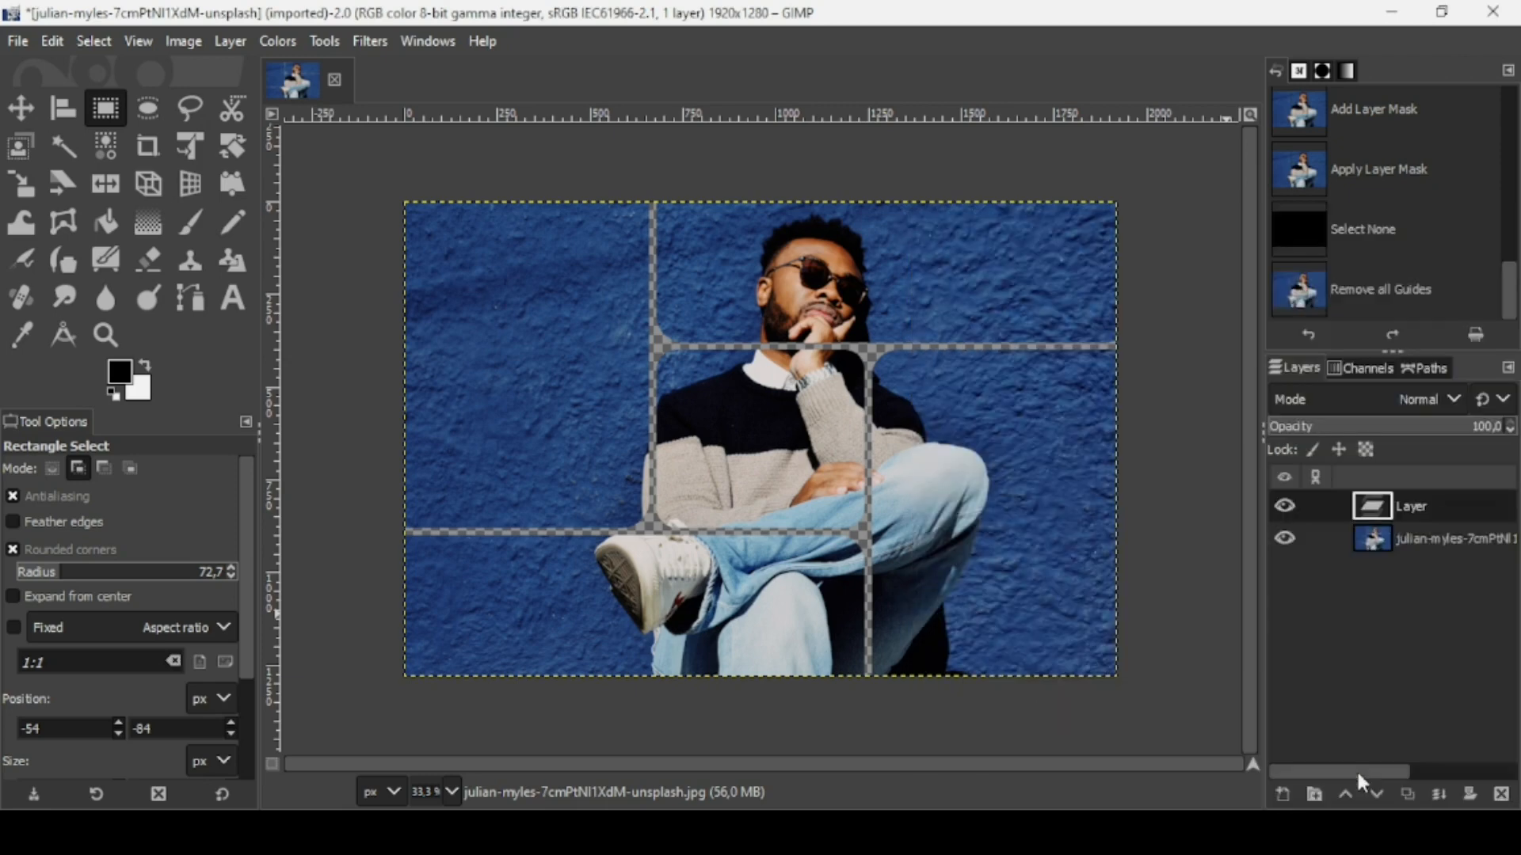
left_click(1377, 795)
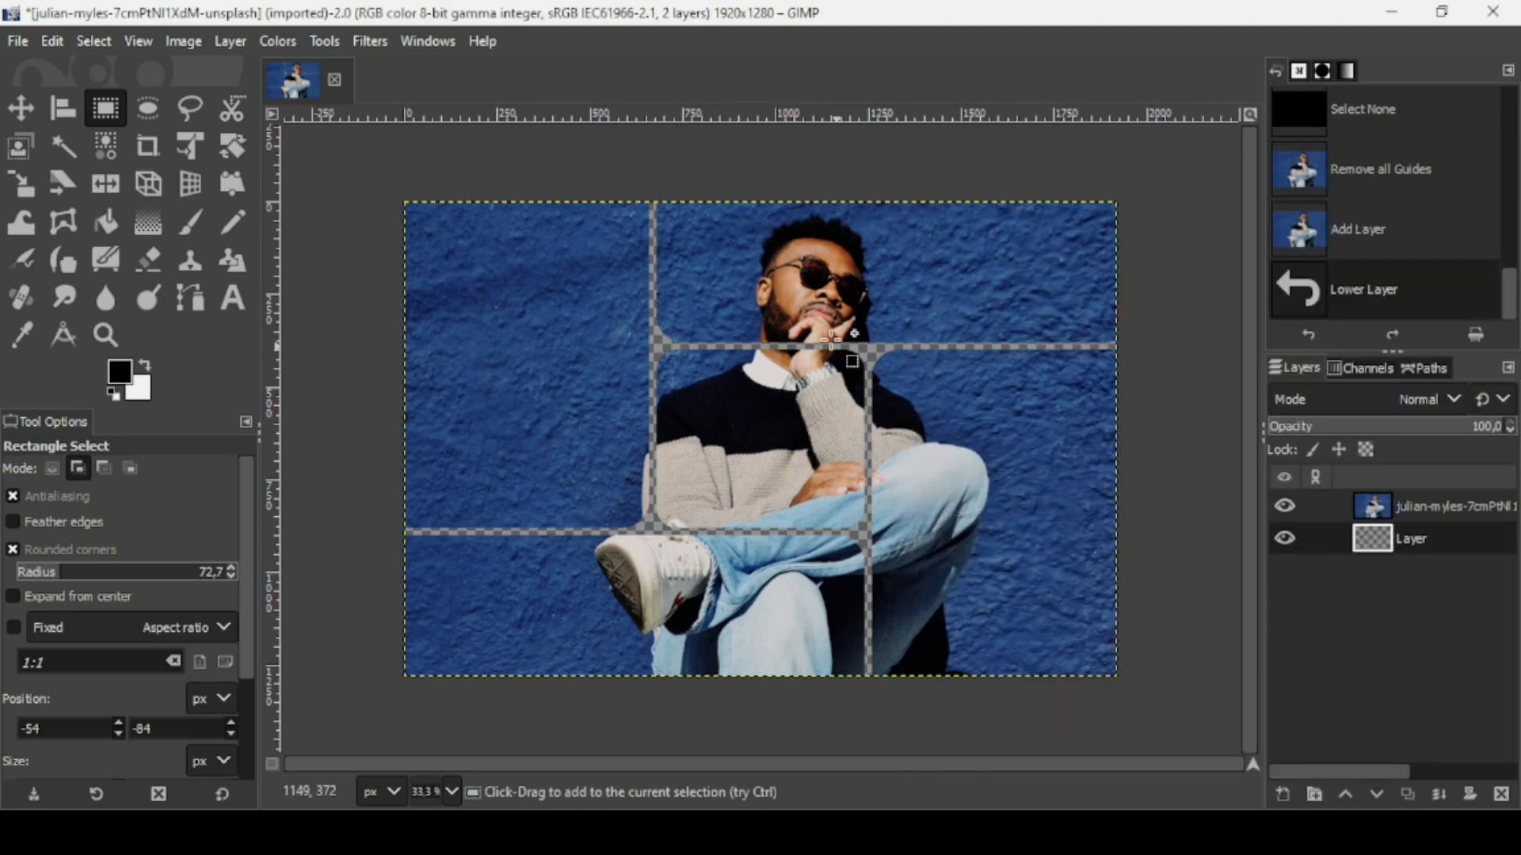
left_click_drag(146, 399, 767, 363)
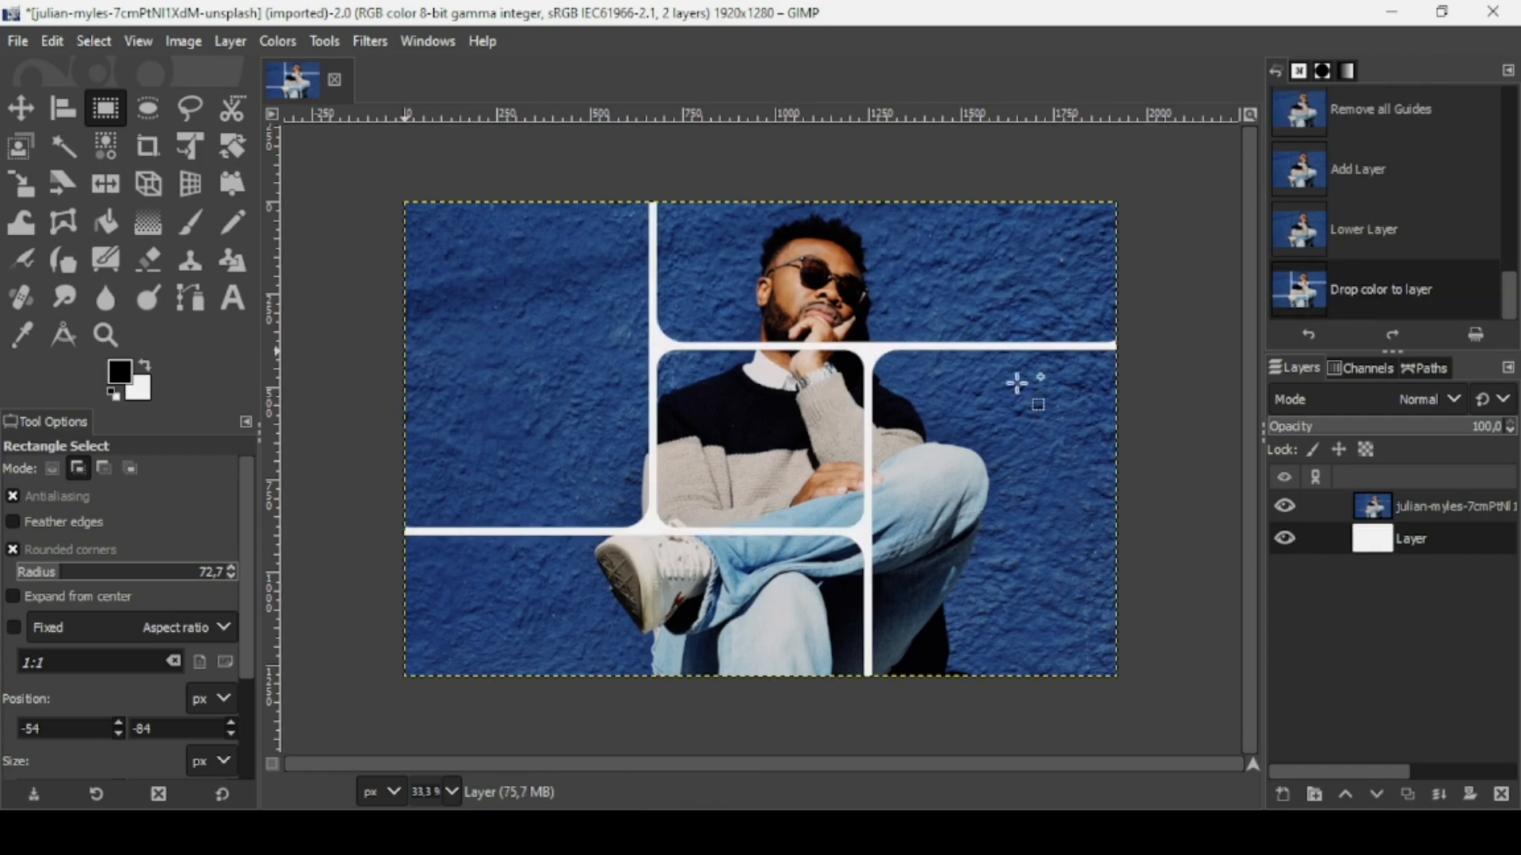
Apply a Drop Shadow to the photo layer with X and Y offsets of 20, blur radius 10 and opacity 0.965.
left_click(1387, 507)
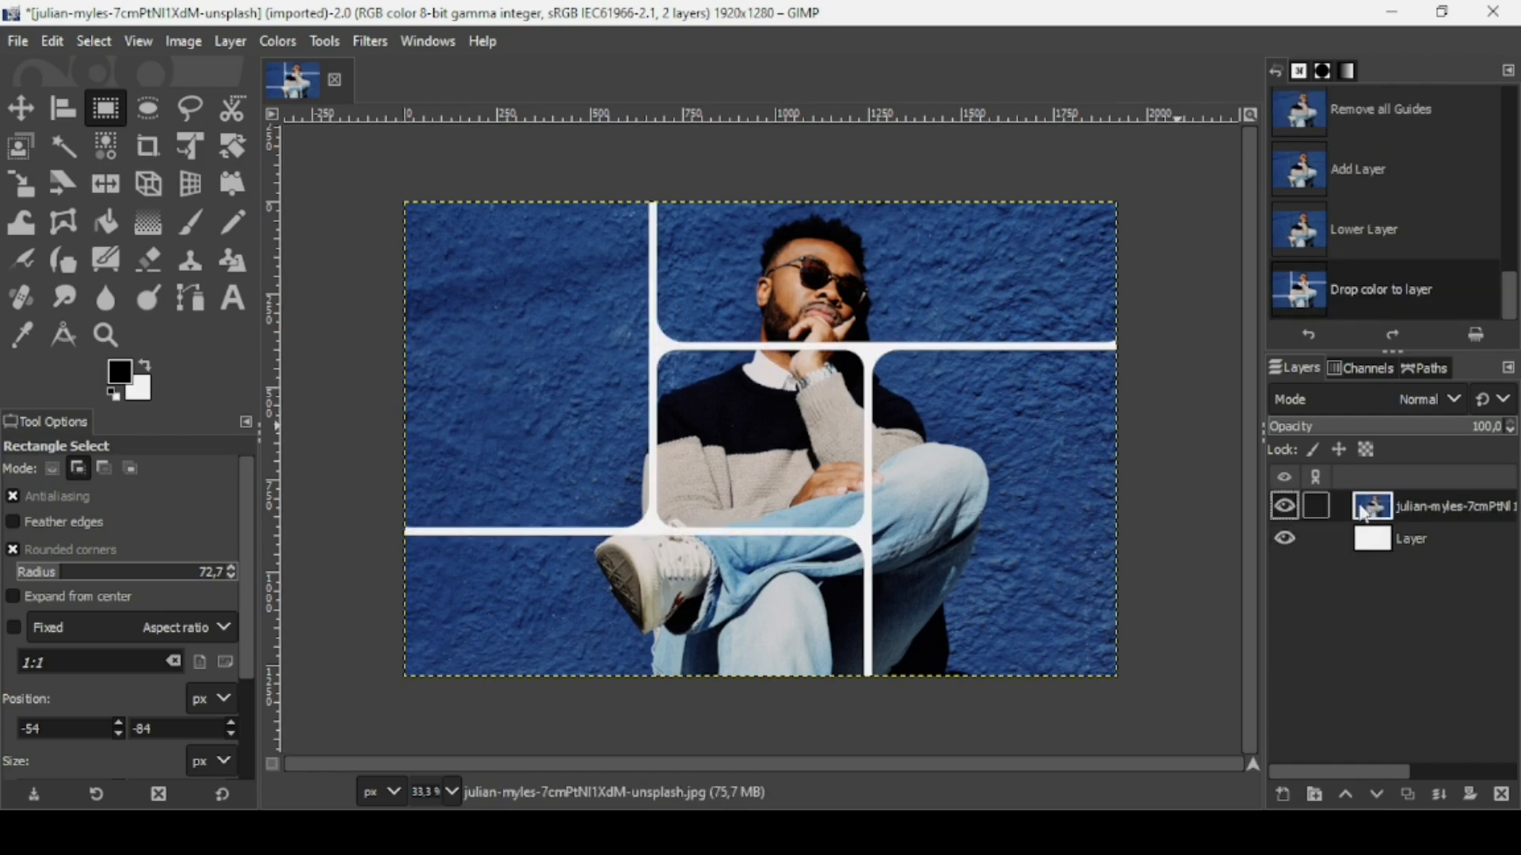
left_click(1285, 507)
left_click(1284, 507)
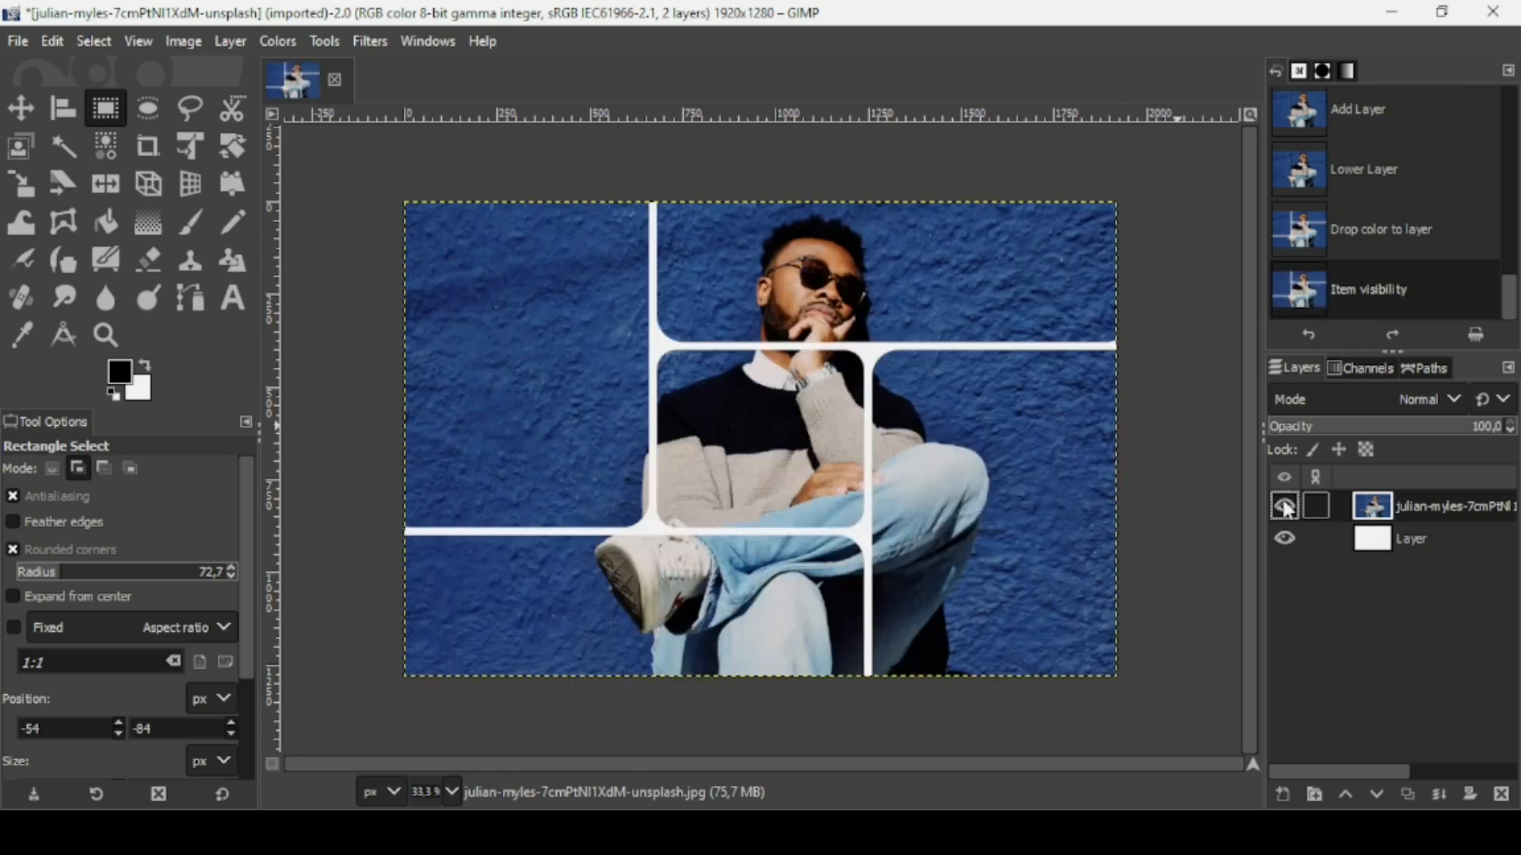
left_click(370, 41)
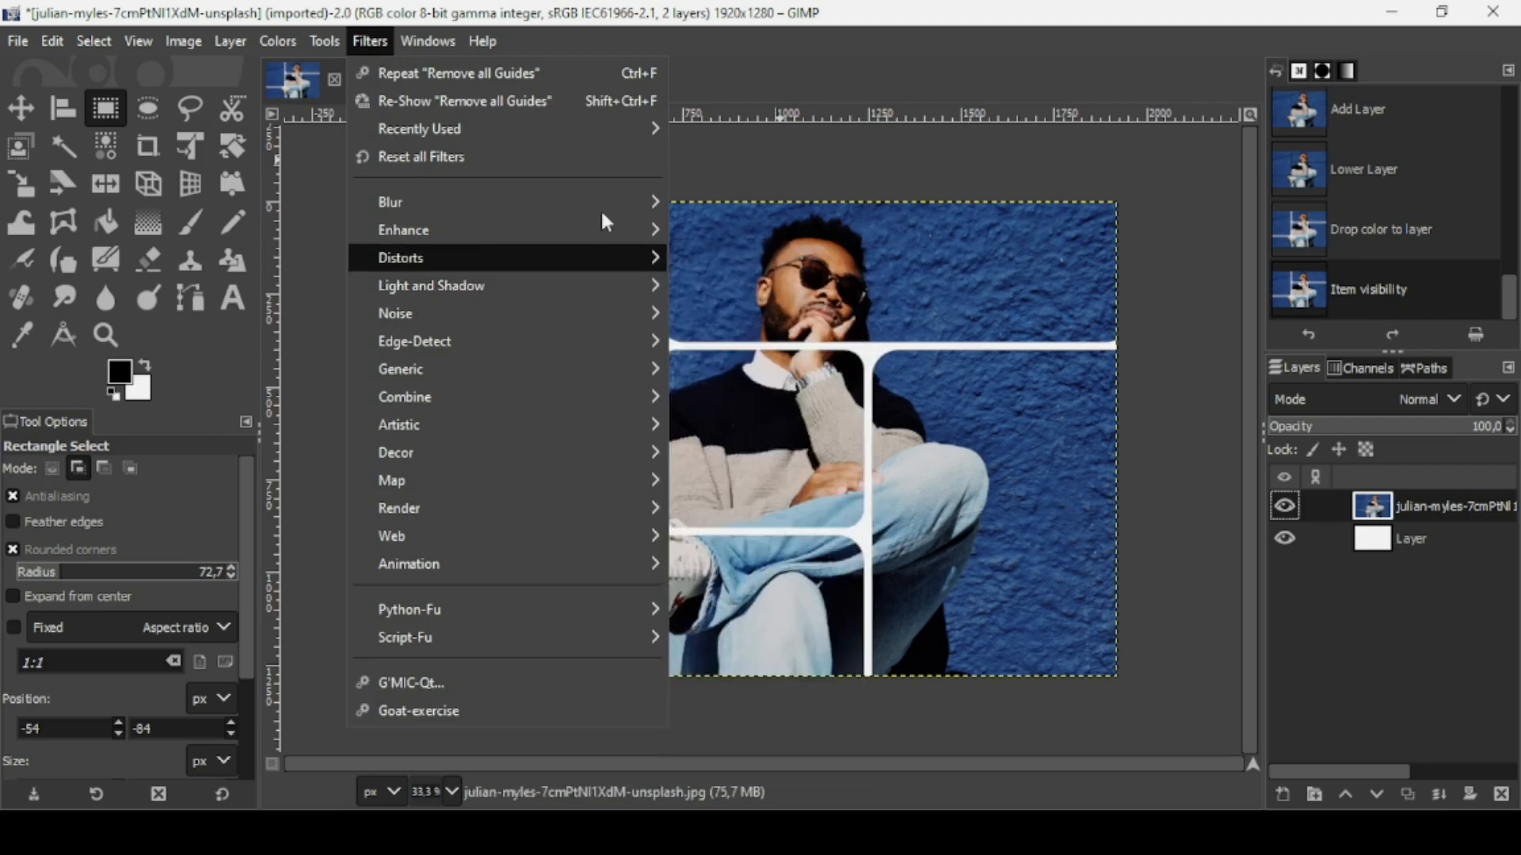
mouse_move(590, 282)
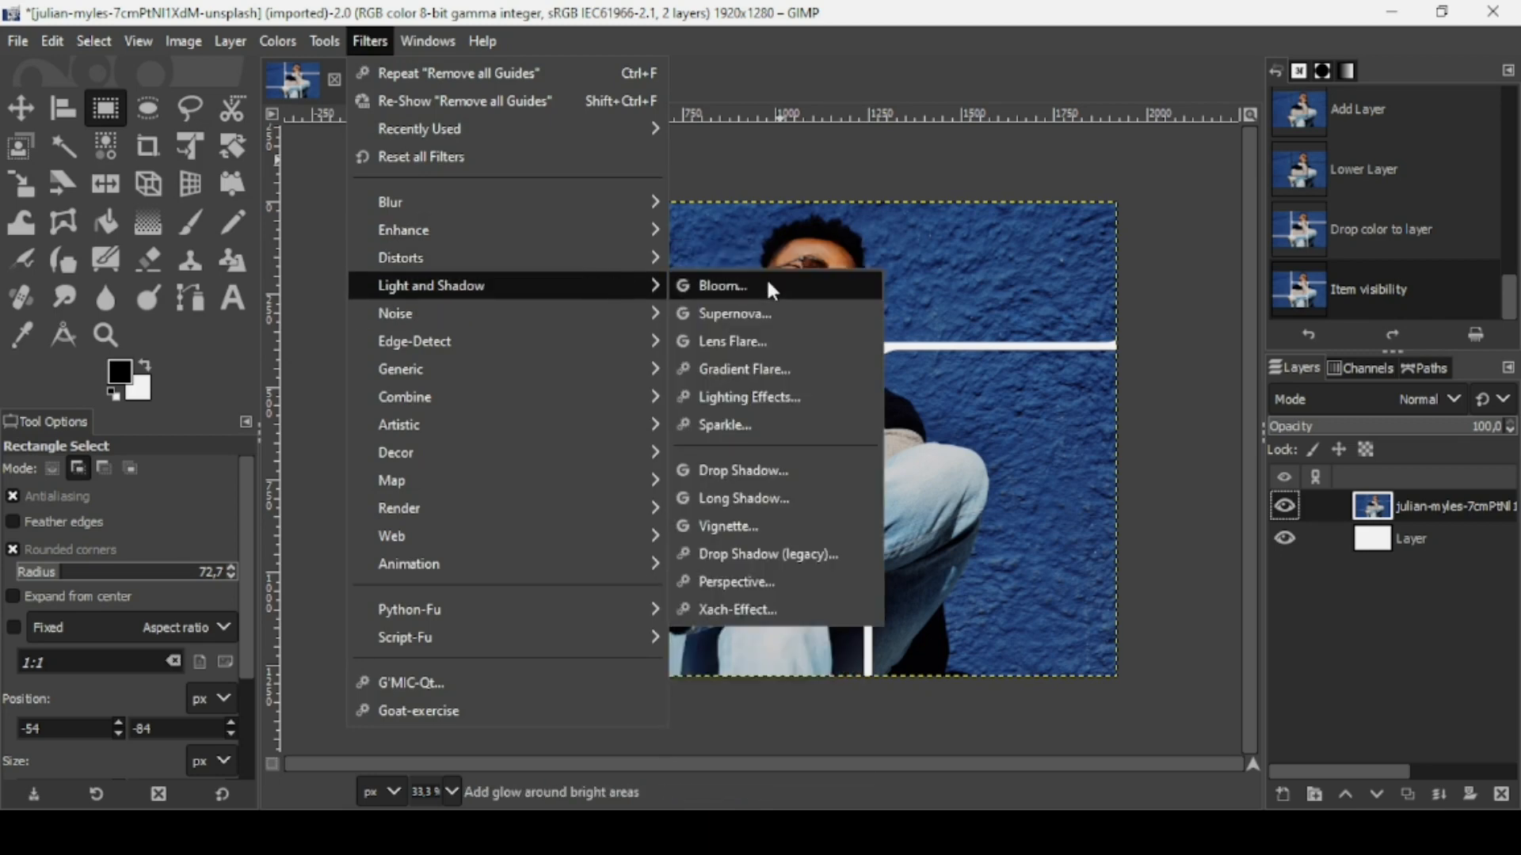
left_click(749, 470)
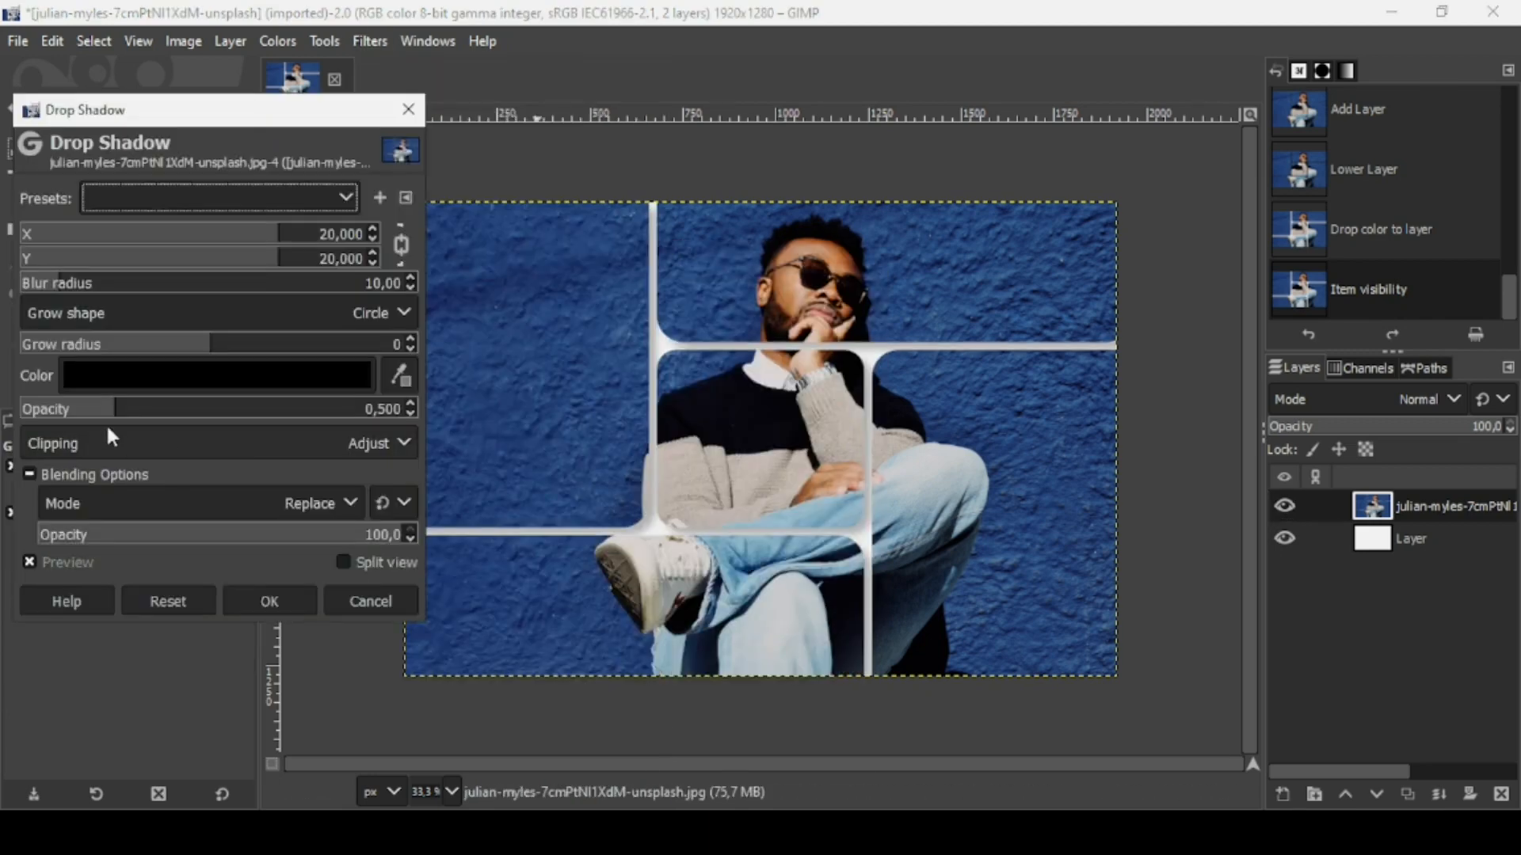
left_click(184, 409)
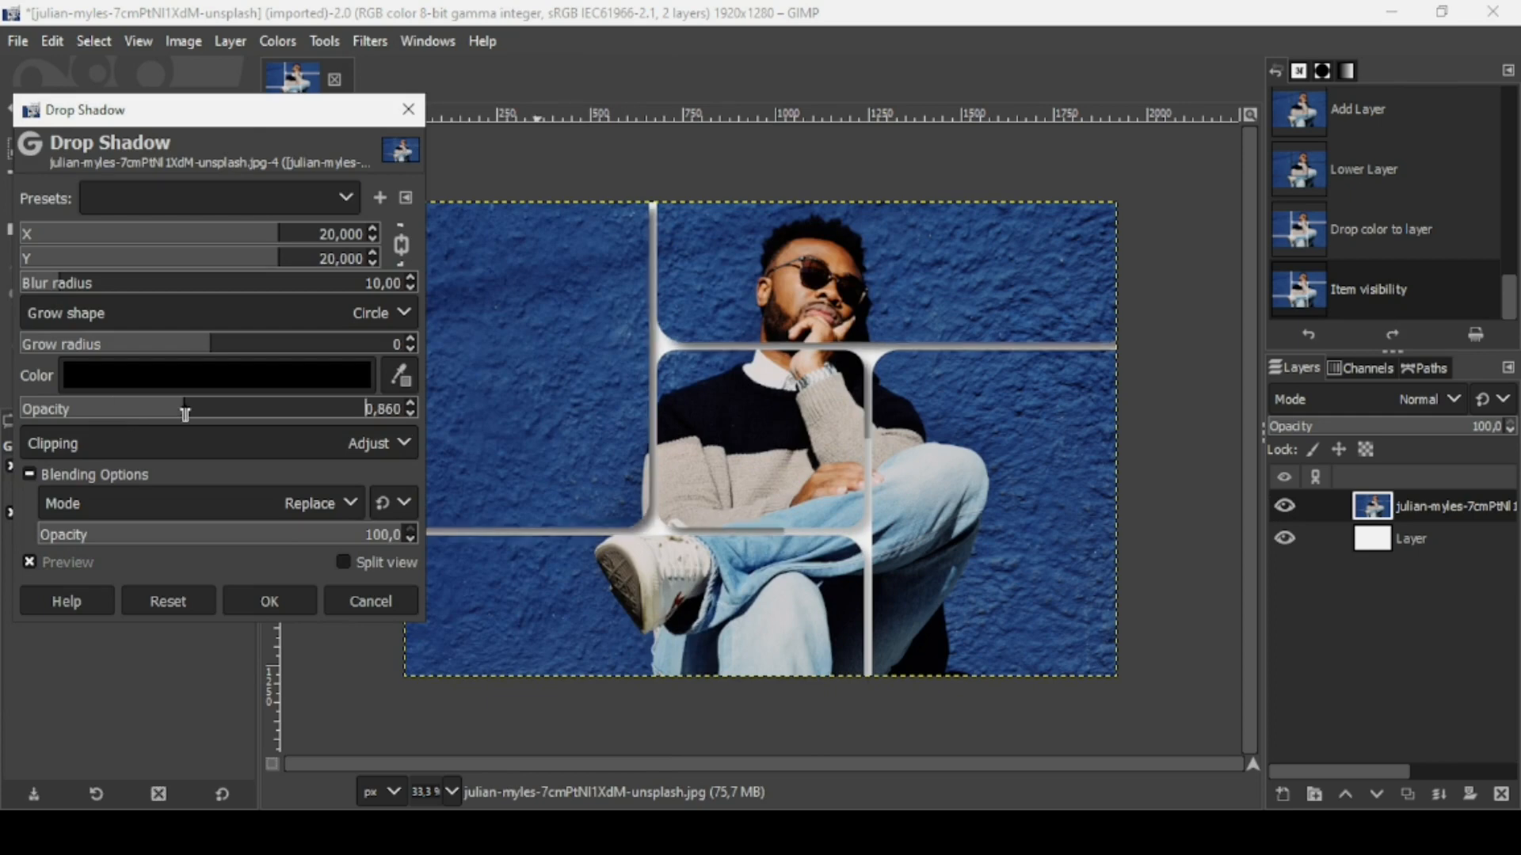
left_click_drag(185, 410, 205, 411)
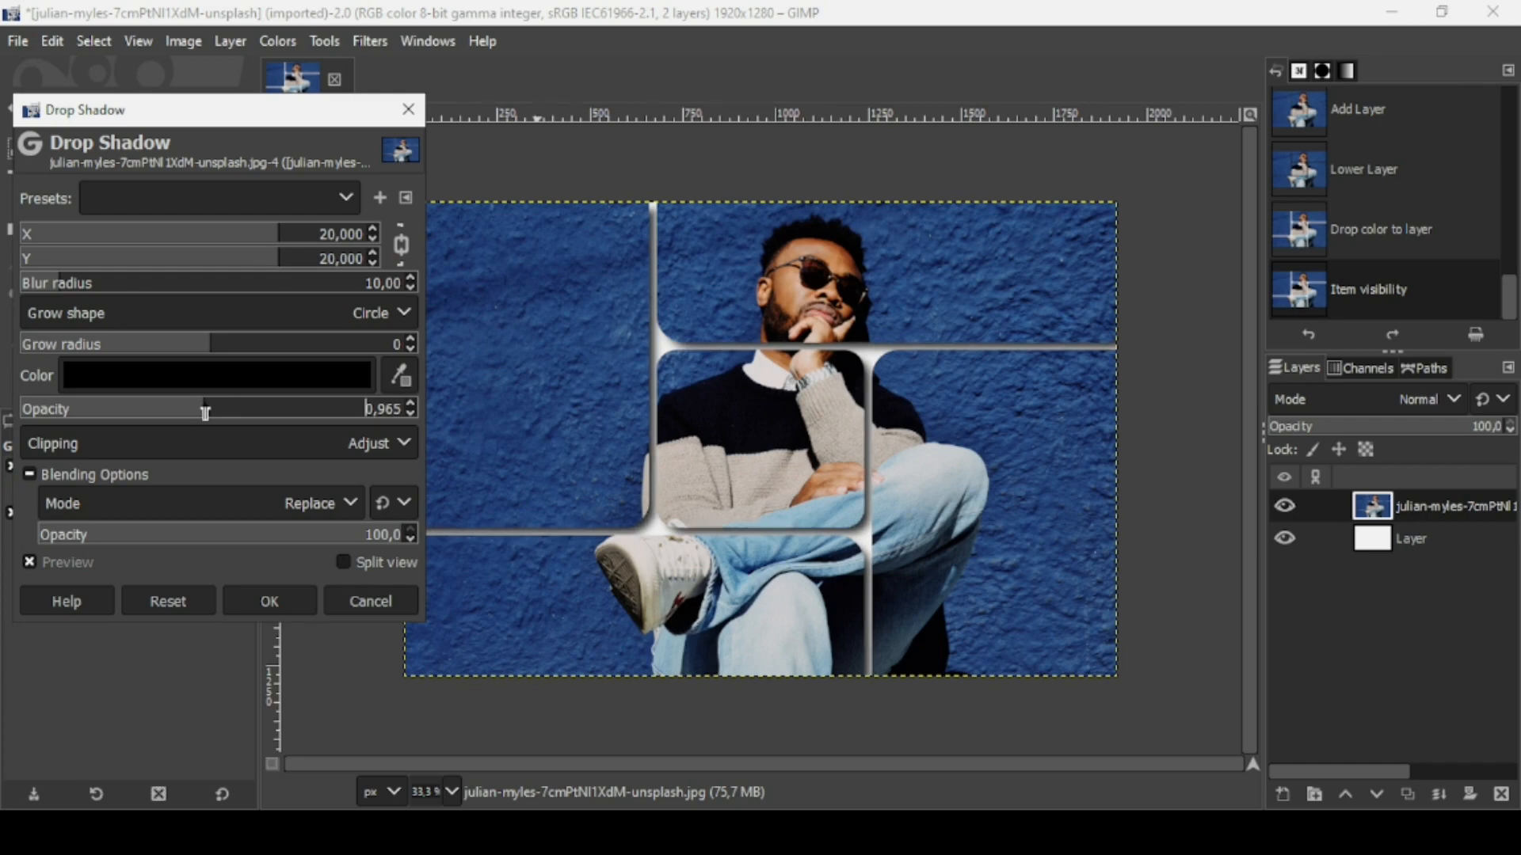
left_click(269, 602)
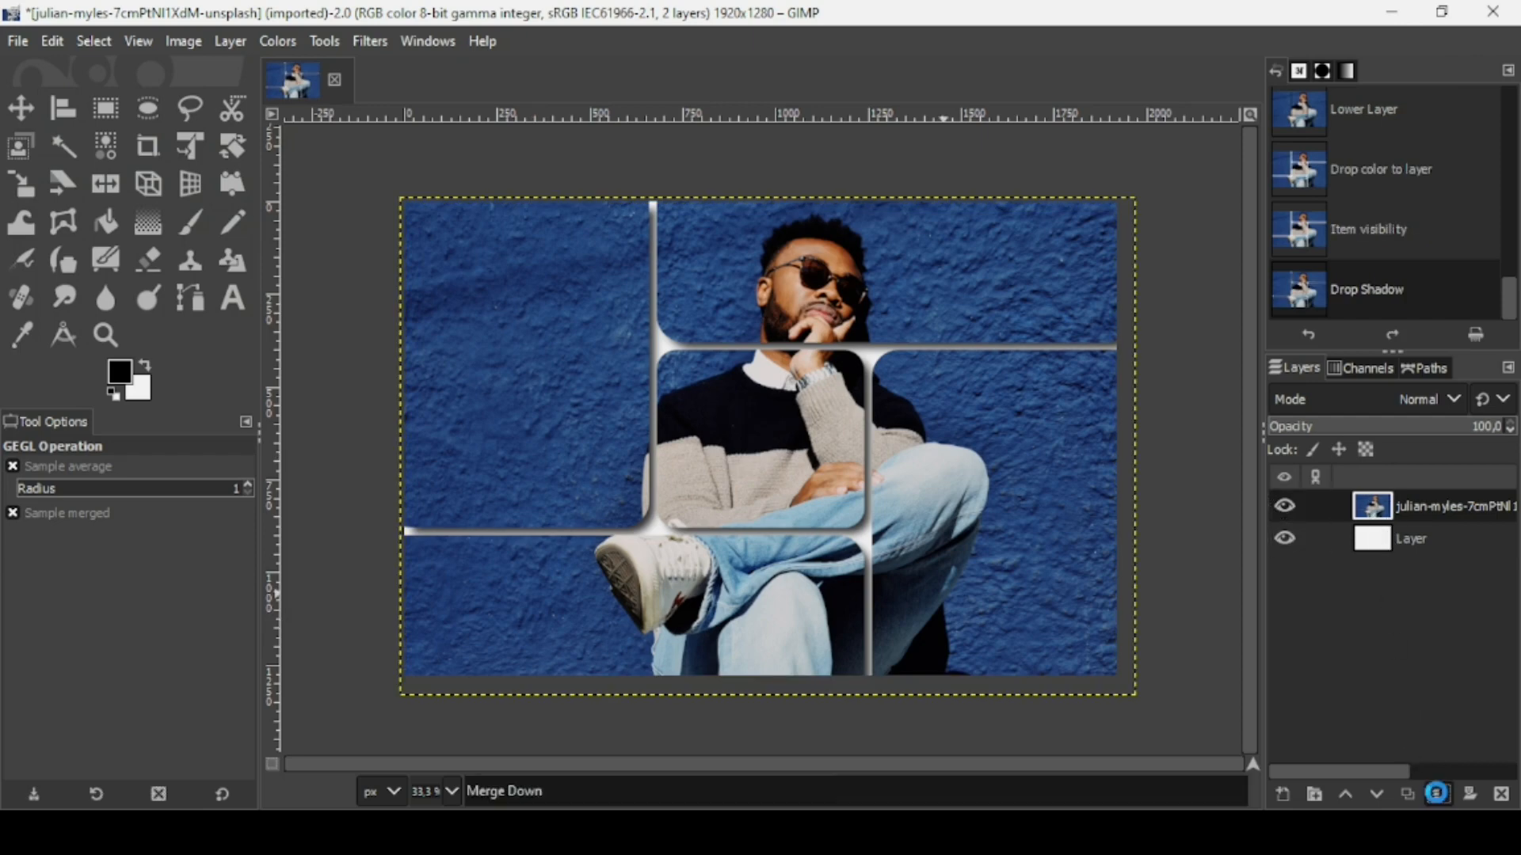
Merge the shadowed photo layer down onto the white layer and fit the merged layer to the image size.
left_click(1439, 798)
right_click(1380, 511)
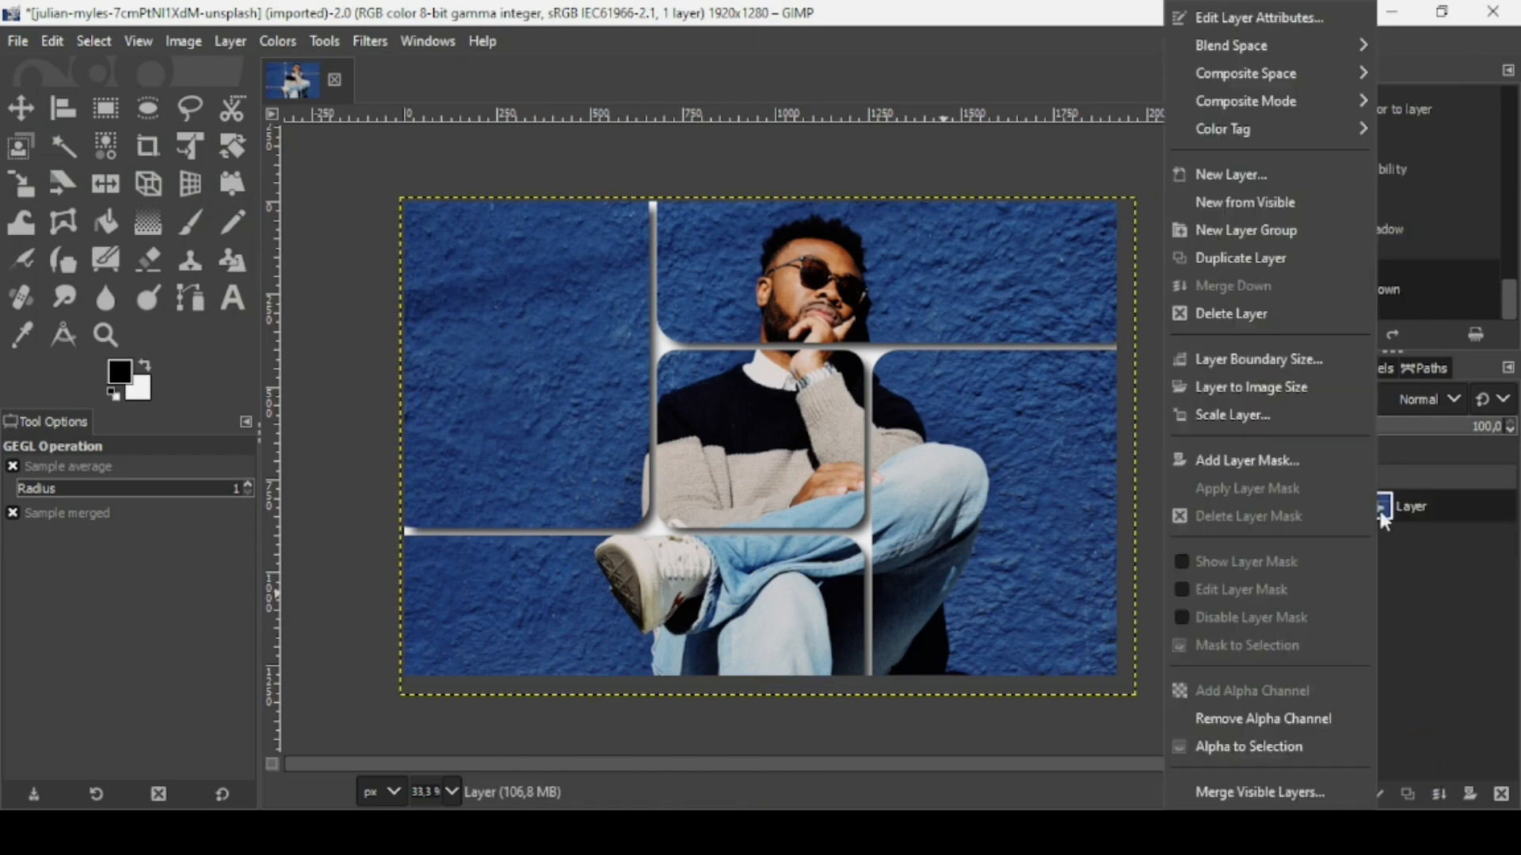
left_click(1300, 387)
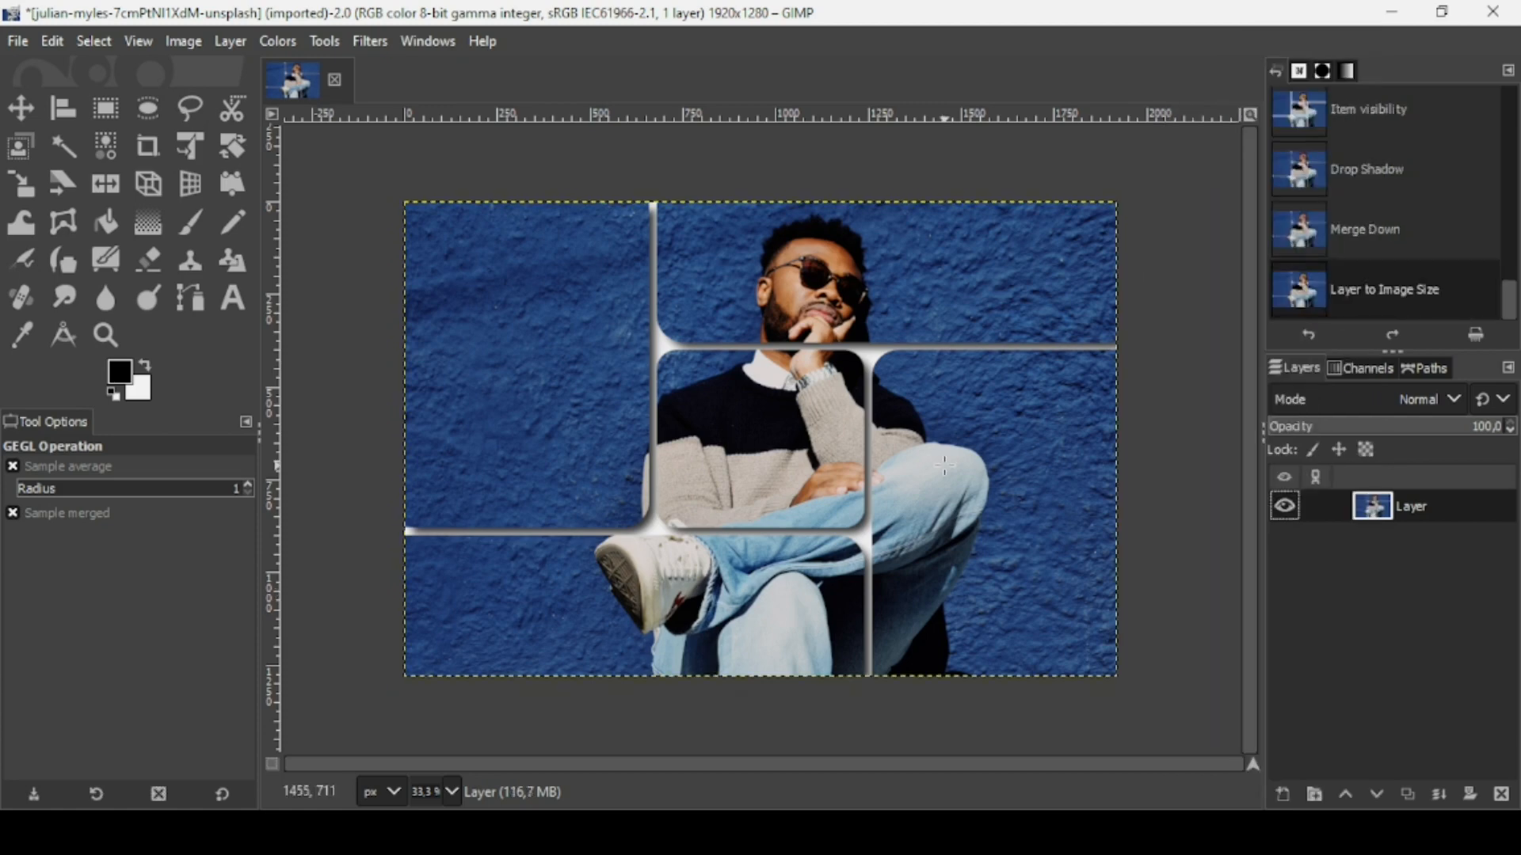